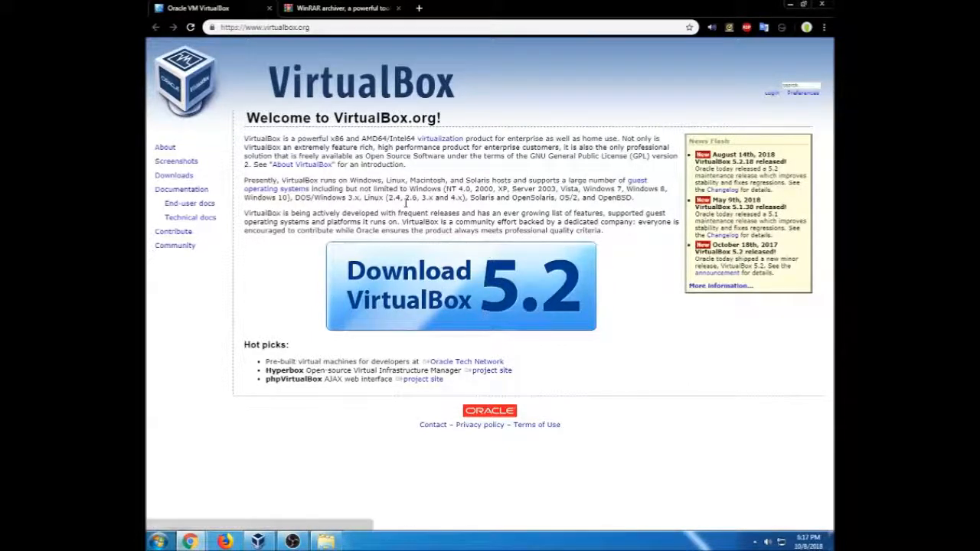
View the RARLAB website for WinRAR and close the browser to return to the desktop
{"action": "left_click", "coordinate": [334, 9]}
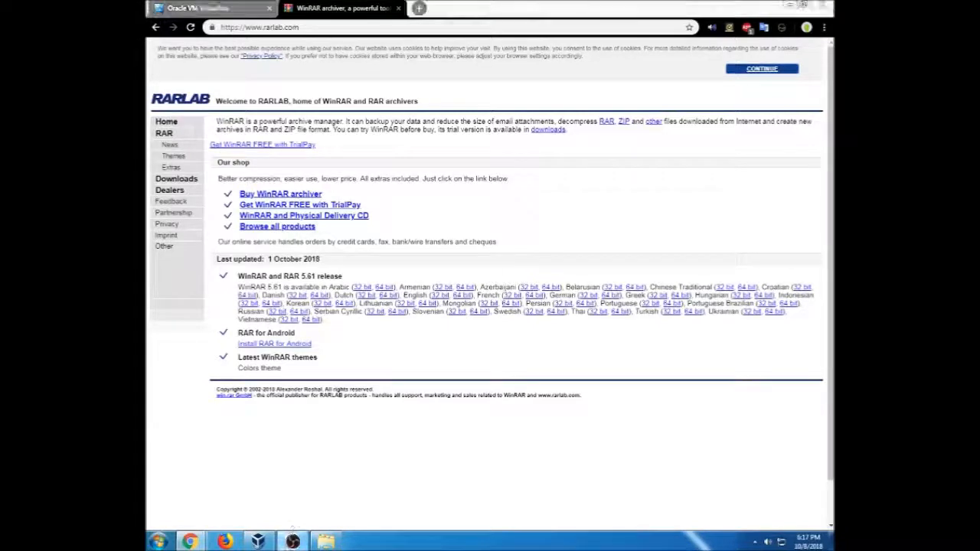
{"action": "left_click", "coordinate": [368, 513]}
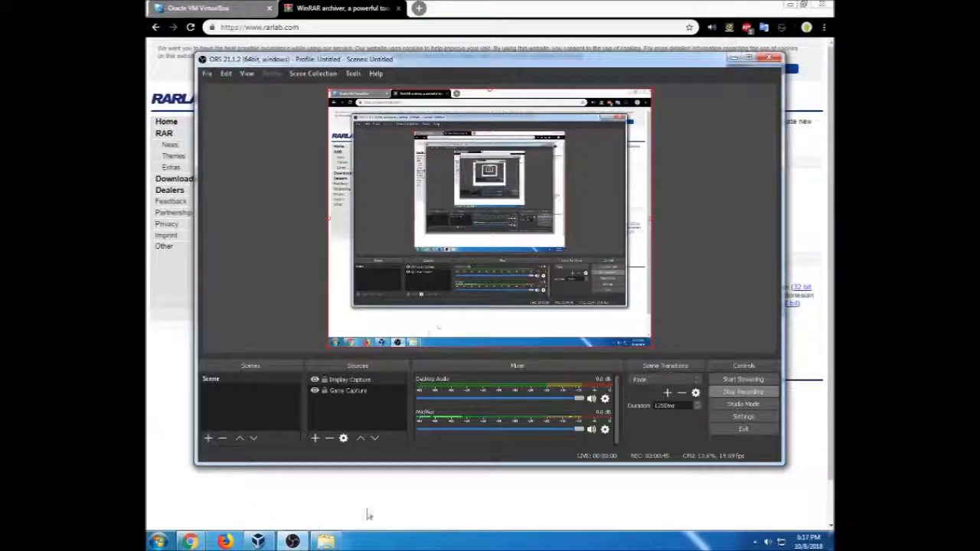
{"action": "left_click", "coordinate": [733, 58]}
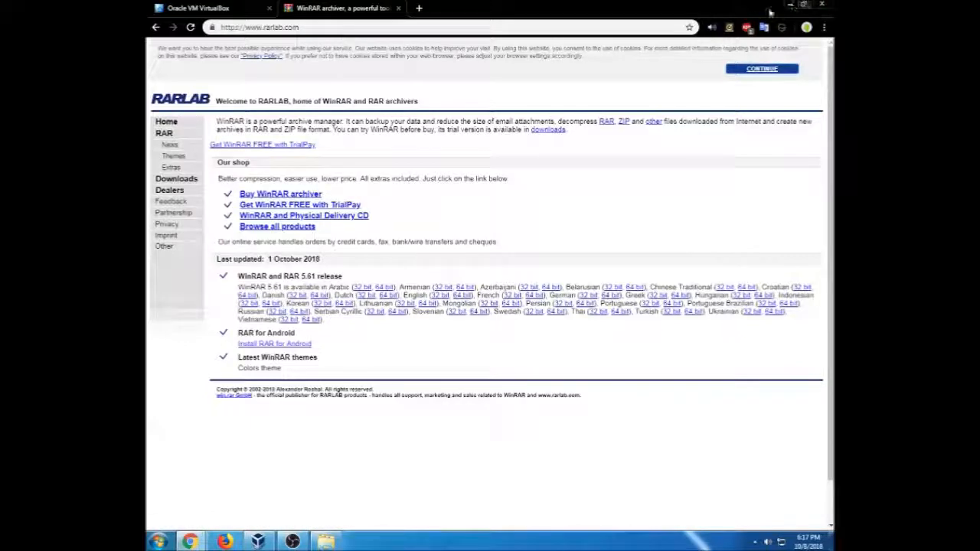
{"action": "left_click", "coordinate": [818, 5]}
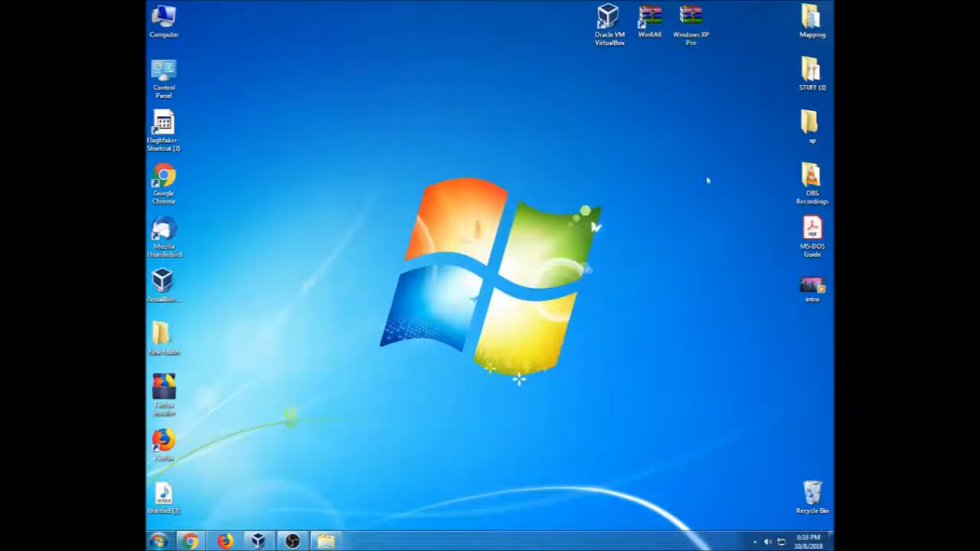
Extract the Windows XP Pro archive directly onto the desktop
{"action": "right_click", "coordinate": [695, 29]}
{"action": "left_click", "coordinate": [575, 124]}
{"action": "right_click", "coordinate": [684, 12]}
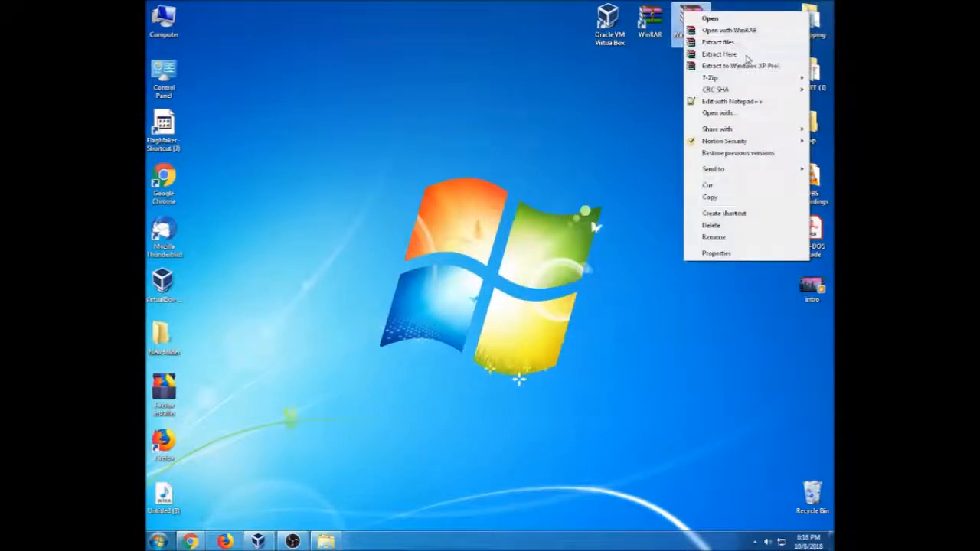
{"action": "left_click", "coordinate": [746, 56]}
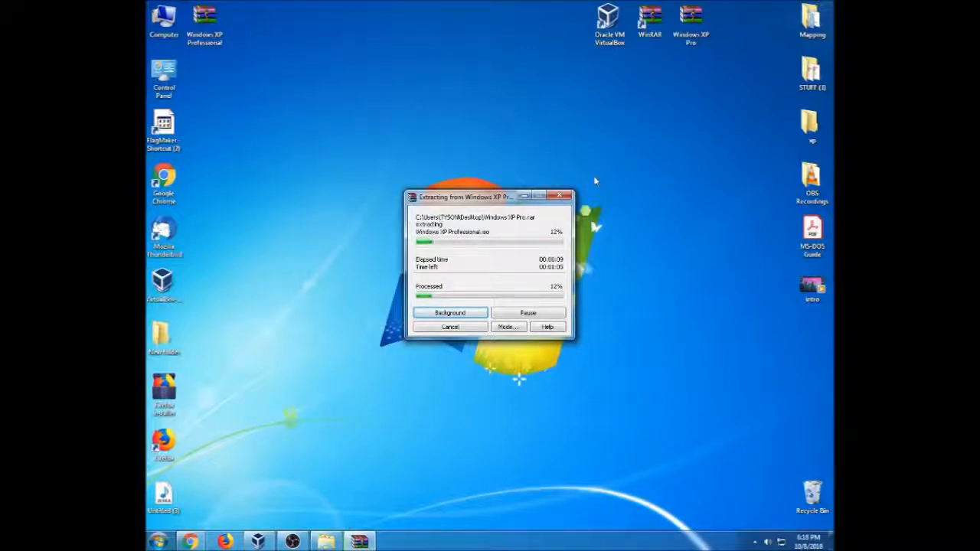
{"action": "left_click", "coordinate": [292, 541]}
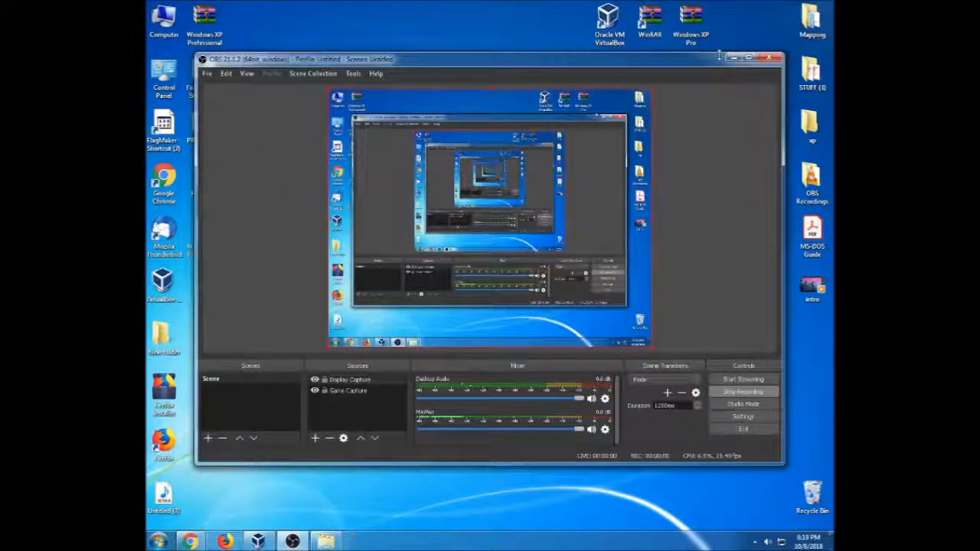
{"action": "left_click", "coordinate": [733, 57]}
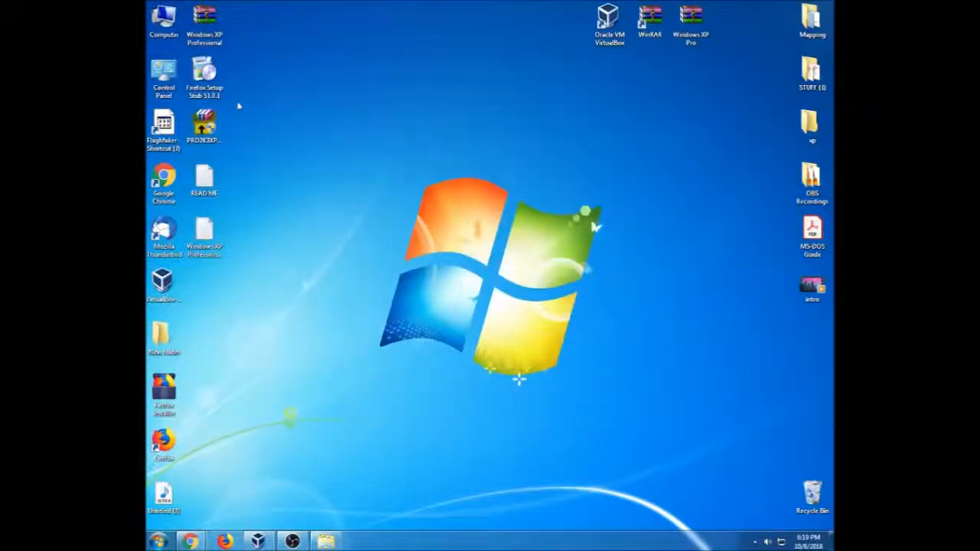
Spread the five extracted Windows XP files out over the empty area of the desktop
{"action": "left_click_drag", "start_coordinate": [204, 22], "coordinate": [325, 75]}
{"action": "left_click_drag", "start_coordinate": [204, 73], "coordinate": [408, 80]}
{"action": "left_click_drag", "start_coordinate": [204, 122], "coordinate": [485, 80]}
{"action": "left_click_drag", "start_coordinate": [204, 176], "coordinate": [528, 80]}
{"action": "left_click_drag", "start_coordinate": [204, 230], "coordinate": [528, 130]}
{"action": "left_click_drag", "start_coordinate": [568, 80], "coordinate": [610, 138]}
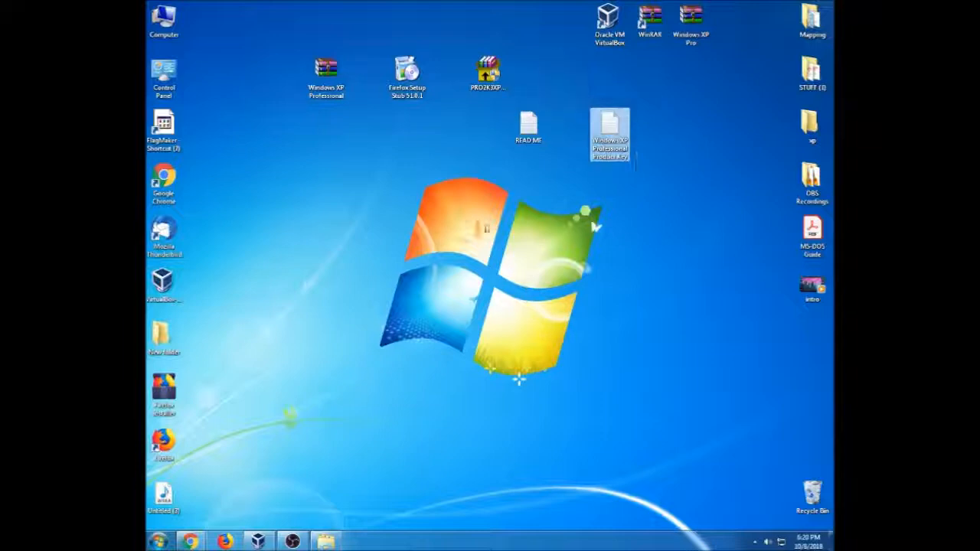
Create a new folder on the desktop with its default name and move all five extracted files into it
{"action": "right_click", "coordinate": [455, 257]}
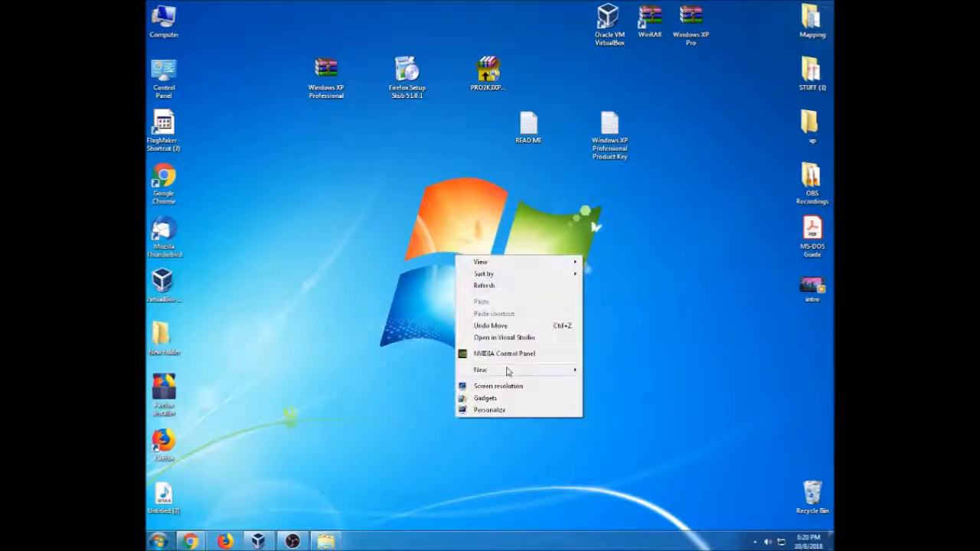
{"action": "mouse_move", "coordinate": [507, 371]}
{"action": "left_click", "coordinate": [608, 371]}
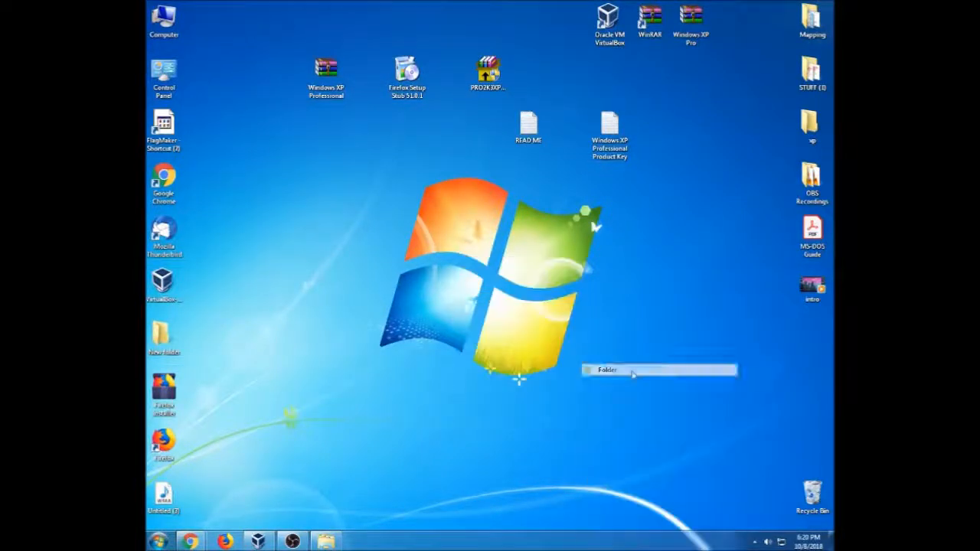
{"action": "left_click_drag", "start_coordinate": [609, 128], "coordinate": [447, 289]}
{"action": "left_click_drag", "start_coordinate": [527, 126], "coordinate": [447, 290]}
{"action": "left_click_drag", "start_coordinate": [483, 69], "coordinate": [450, 290]}
{"action": "left_click_drag", "start_coordinate": [406, 77], "coordinate": [466, 300]}
{"action": "left_click_drag", "start_coordinate": [326, 76], "coordinate": [450, 295]}
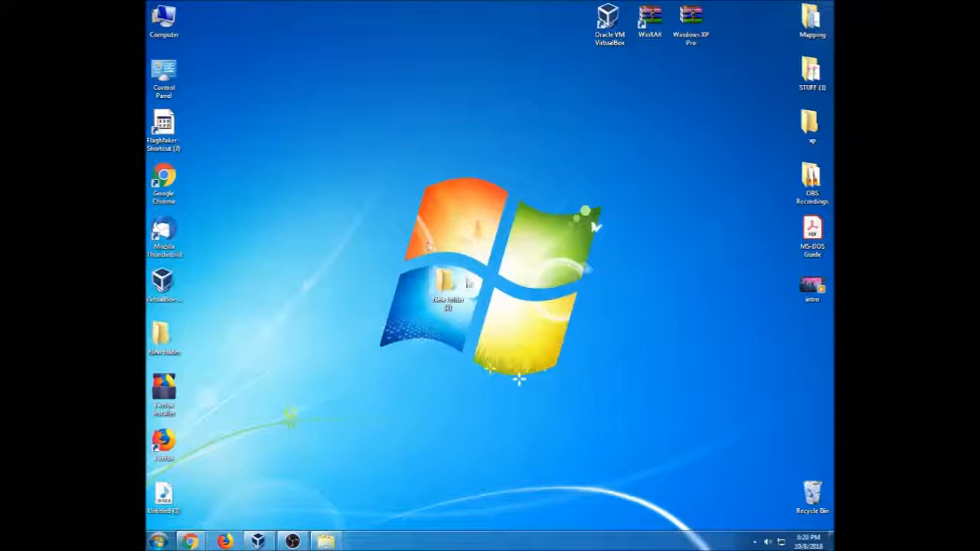
Switch to Oracle VM VirtualBox Manager and start creating a new virtual machine
{"action": "left_click", "coordinate": [260, 541]}
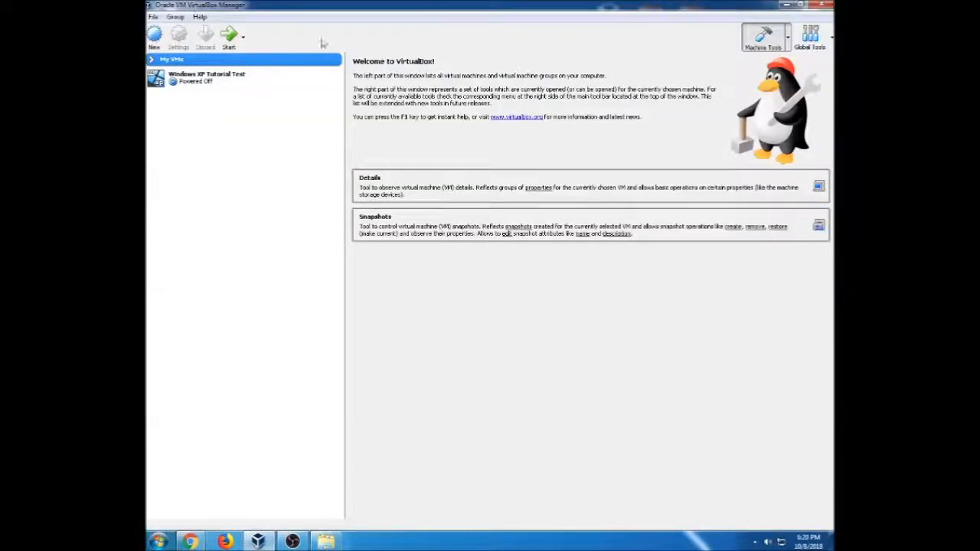
{"action": "left_click", "coordinate": [154, 36]}
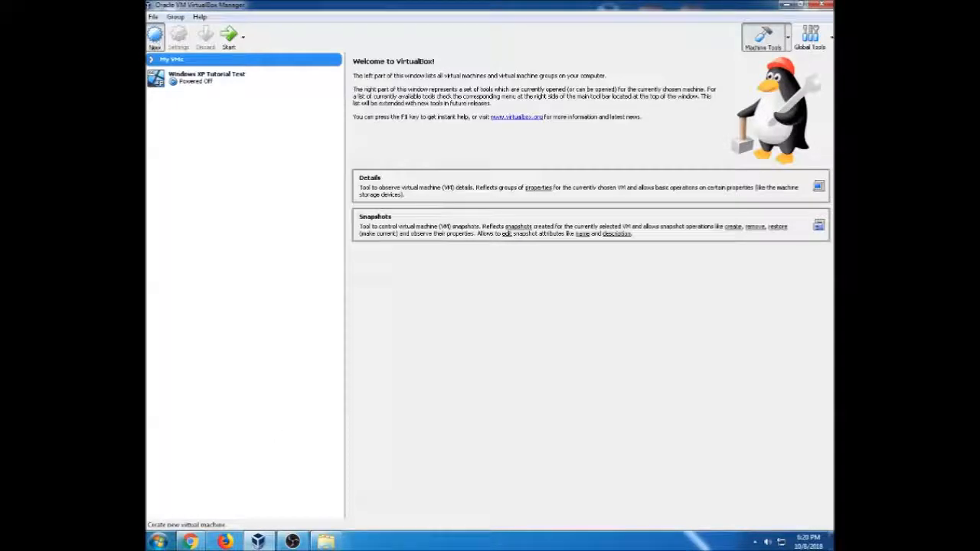
{"action": "mouse_move", "coordinate": [293, 541]}
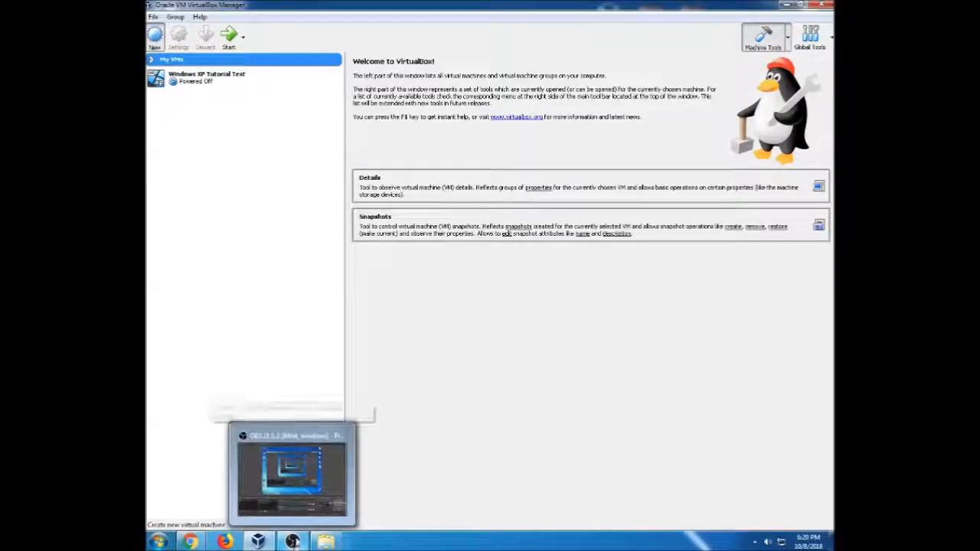
{"action": "mouse_move", "coordinate": [307, 507]}
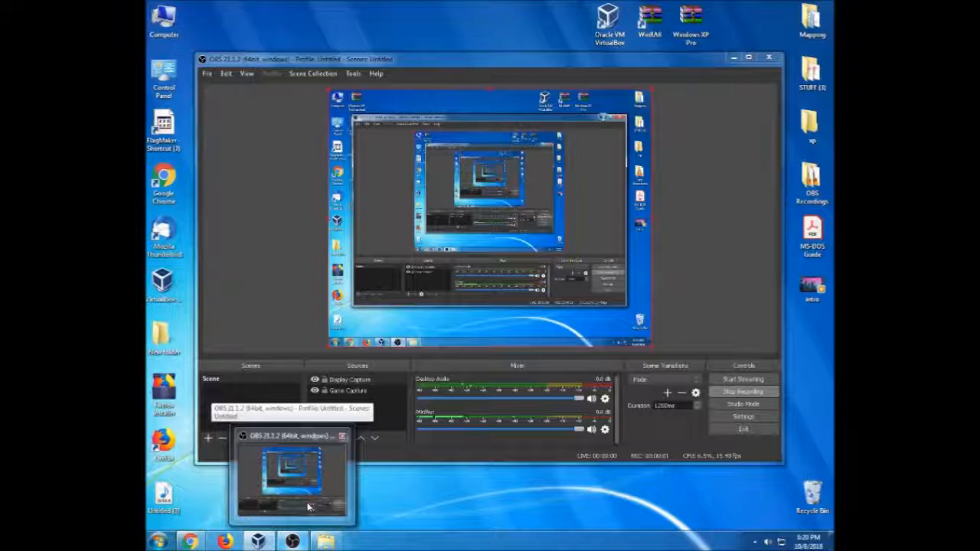
{"action": "left_click", "coordinate": [307, 507]}
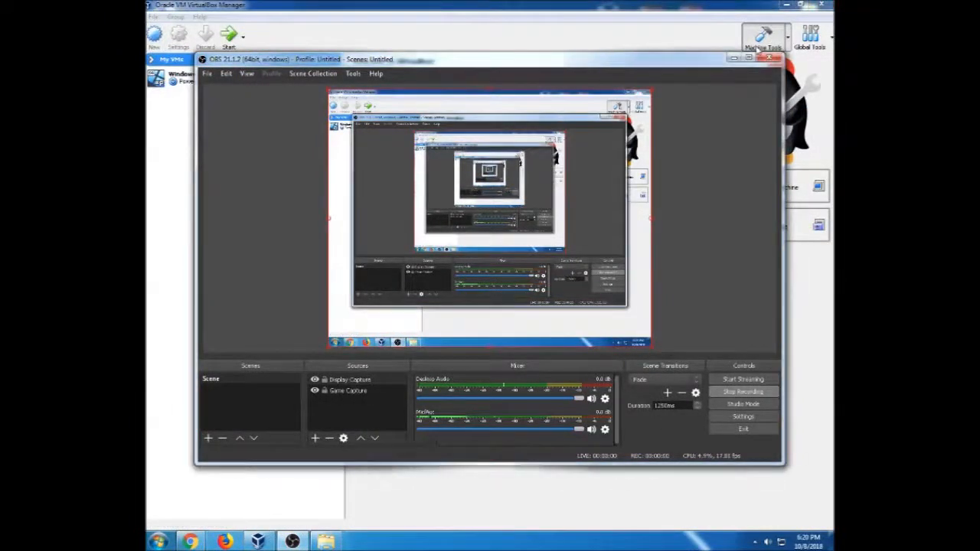
{"action": "left_click", "coordinate": [734, 58]}
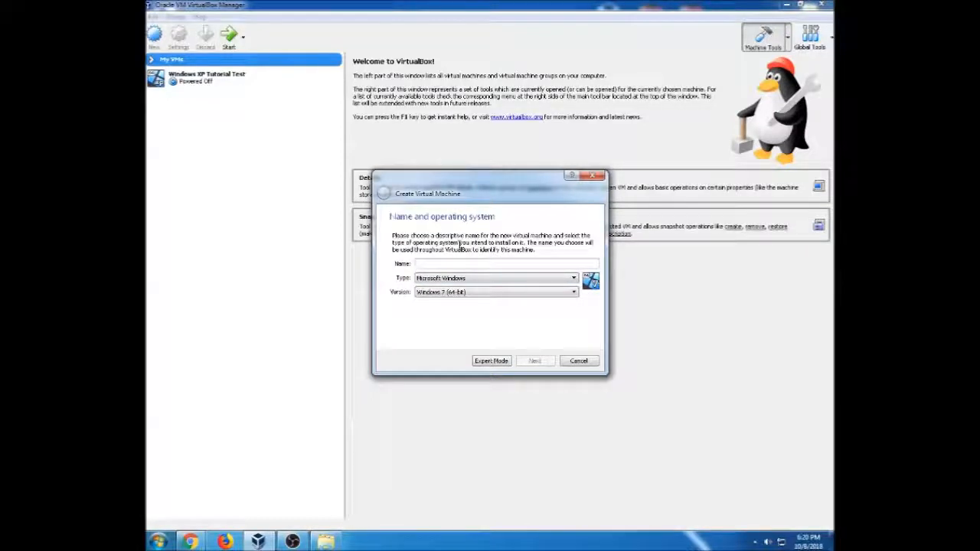
Name the new virtual machine Microsoft Windows XP Professional
{"action": "type", "text": "My"}
{"action": "type", "text": "croso"}
{"action": "type", "text": "ft Window"}
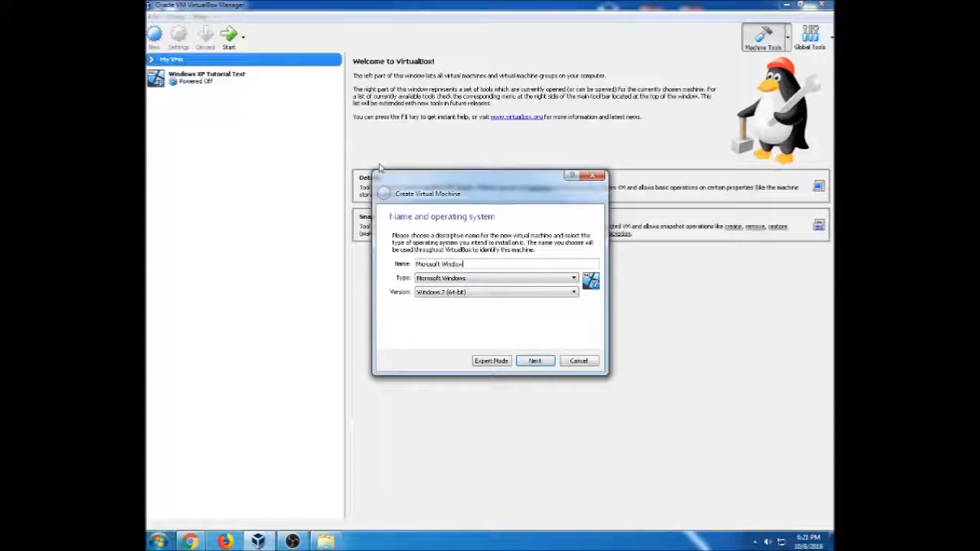
{"action": "type", "text": "s"}
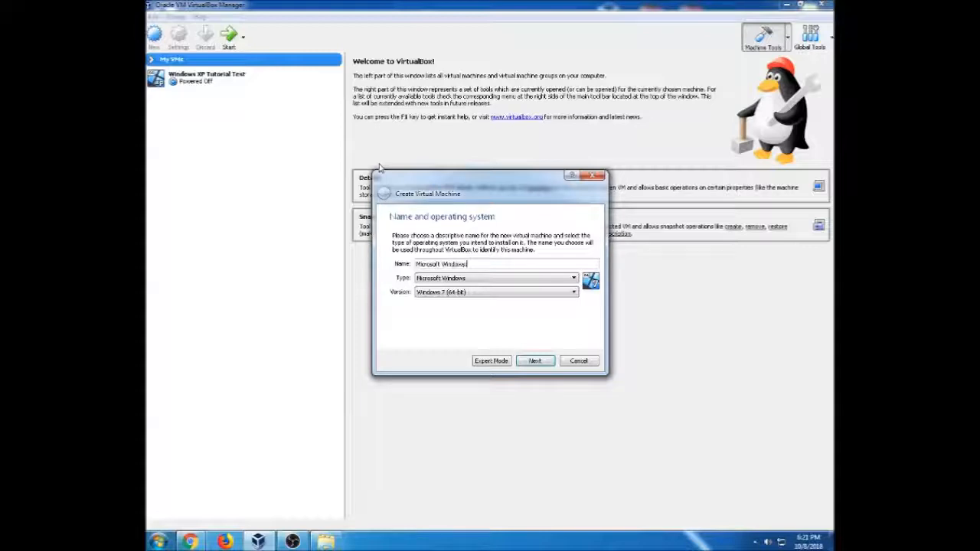
{"action": "type", "text": " XP Professional"}
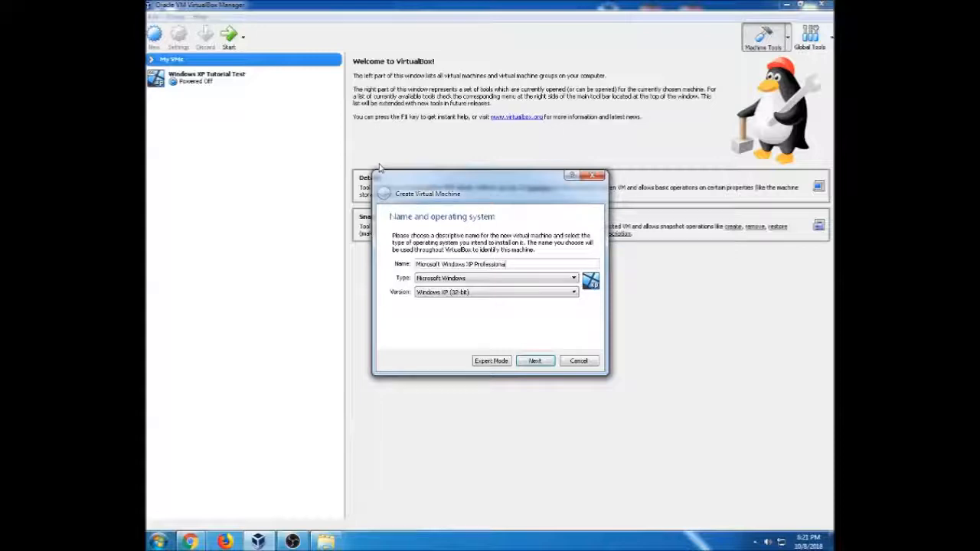
{"action": "type", "text": "l"}
Set the virtual machine's operating system version to Windows XP (64-bit) and continue to the memory size
{"action": "left_click", "coordinate": [461, 279]}
{"action": "left_click", "coordinate": [392, 296]}
{"action": "left_click", "coordinate": [422, 297]}
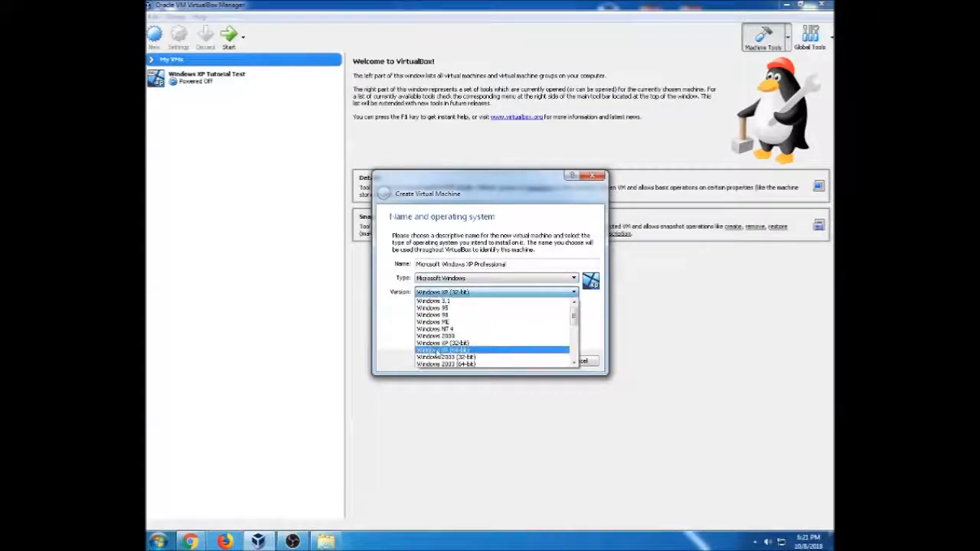
{"action": "left_click", "coordinate": [436, 344]}
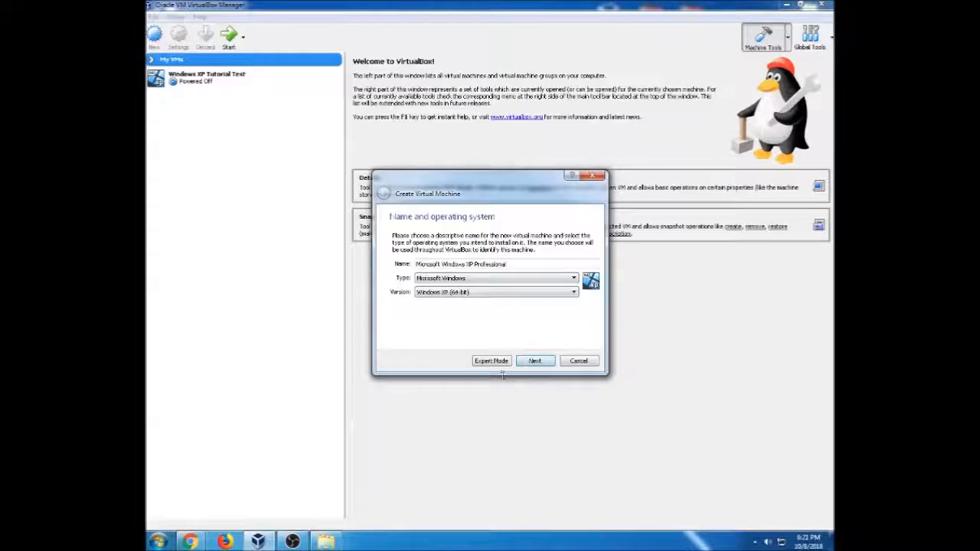
{"action": "left_click_drag", "start_coordinate": [455, 373], "coordinate": [451, 380]}
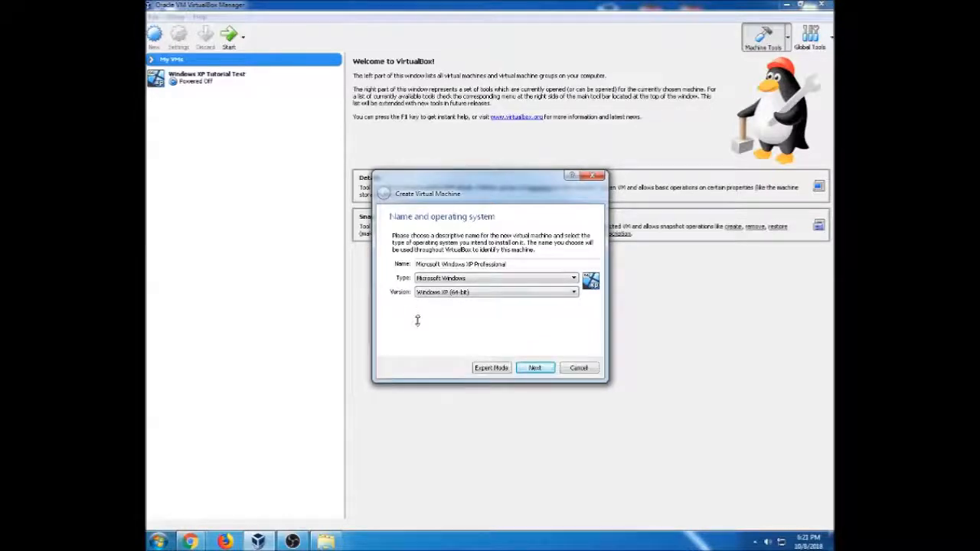
{"action": "left_click", "coordinate": [535, 368]}
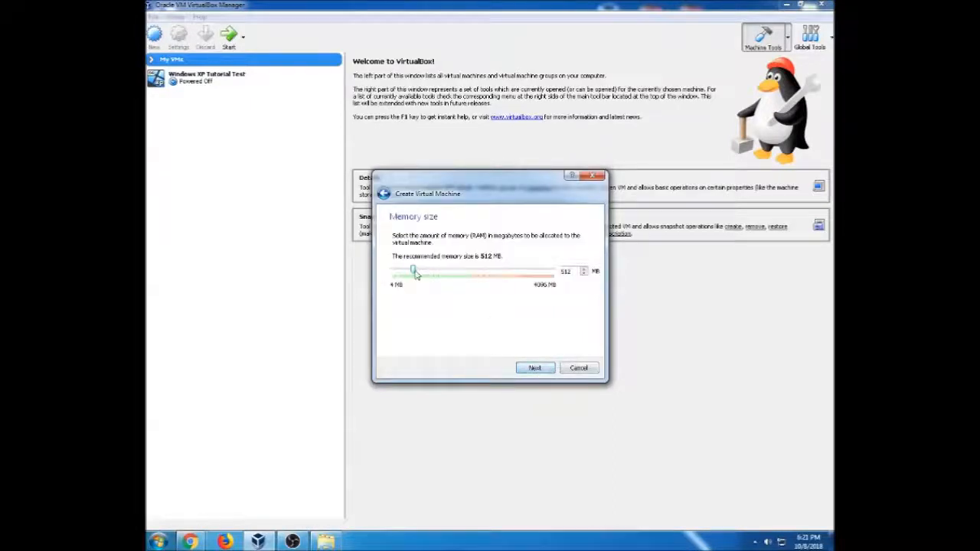
Accept 512 MB of memory and create a dynamically allocated VDI virtual hard disk with the default name and size
{"action": "left_click", "coordinate": [535, 368]}
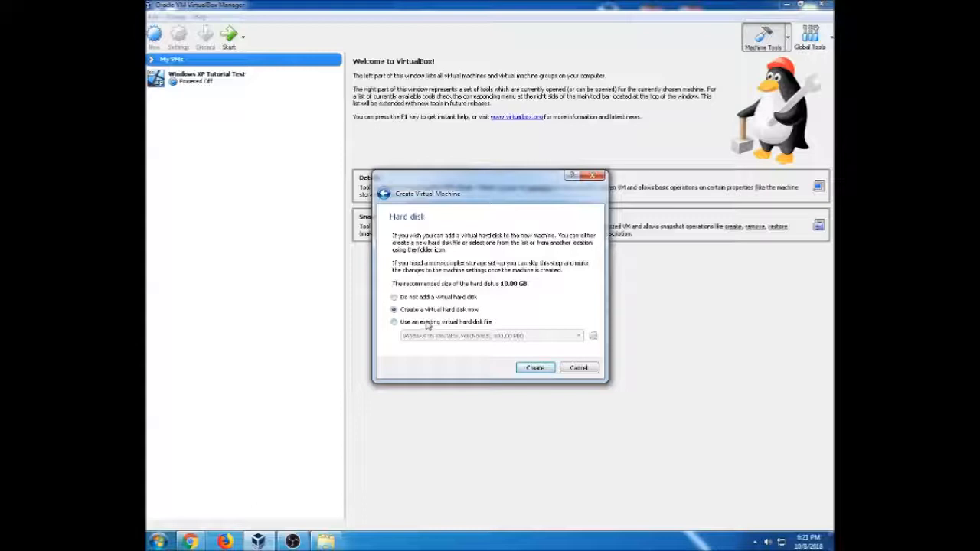
{"action": "left_click", "coordinate": [535, 368]}
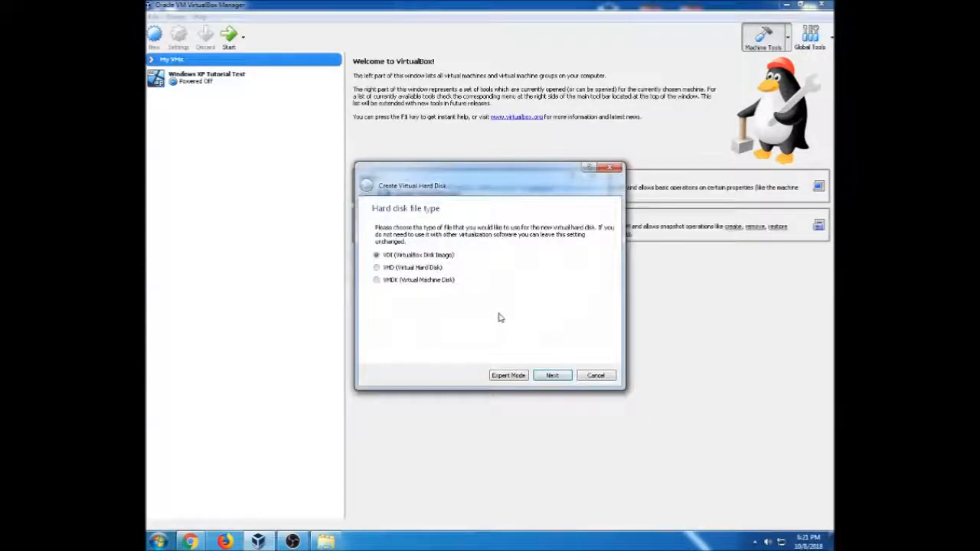
{"action": "left_click", "coordinate": [552, 375]}
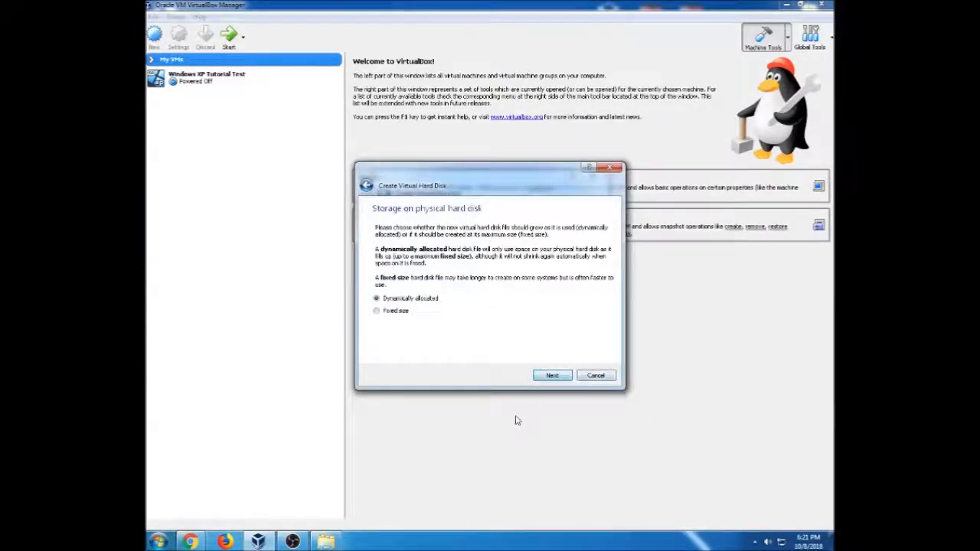
{"action": "left_click", "coordinate": [553, 377]}
{"action": "left_click", "coordinate": [553, 376]}
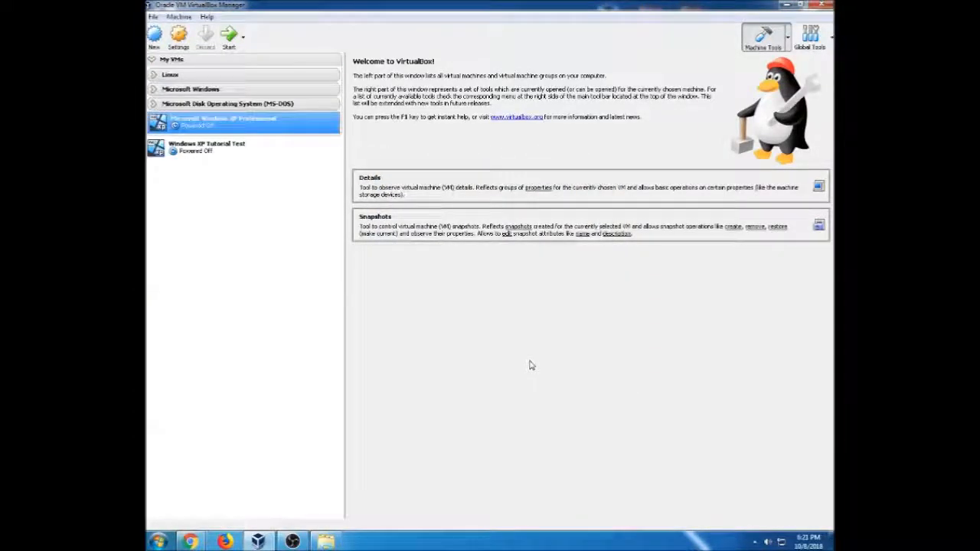
Move the Microsoft Windows XP Professional machine below Windows XP Tutorial Test in the list and open its settings
{"action": "left_click_drag", "start_coordinate": [242, 127], "coordinate": [234, 194]}
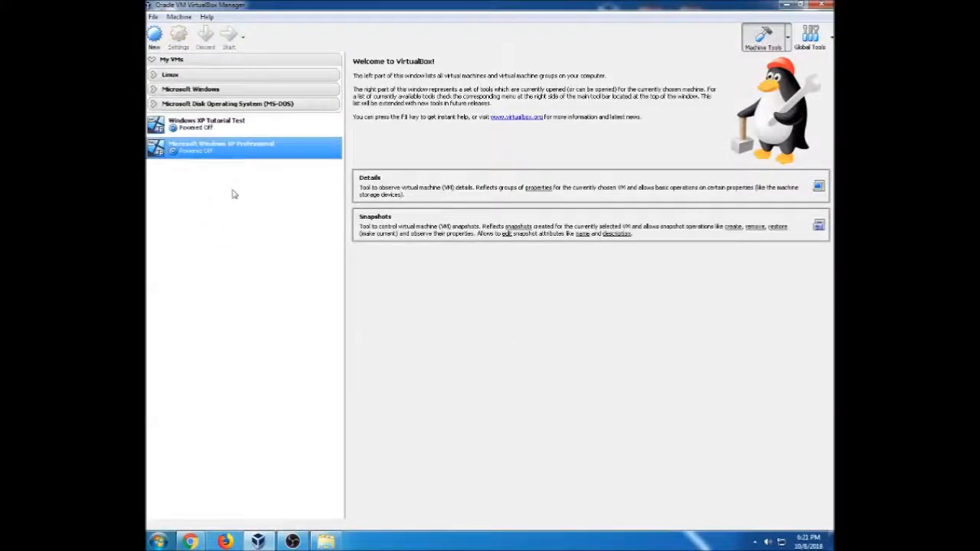
{"action": "left_click", "coordinate": [178, 36]}
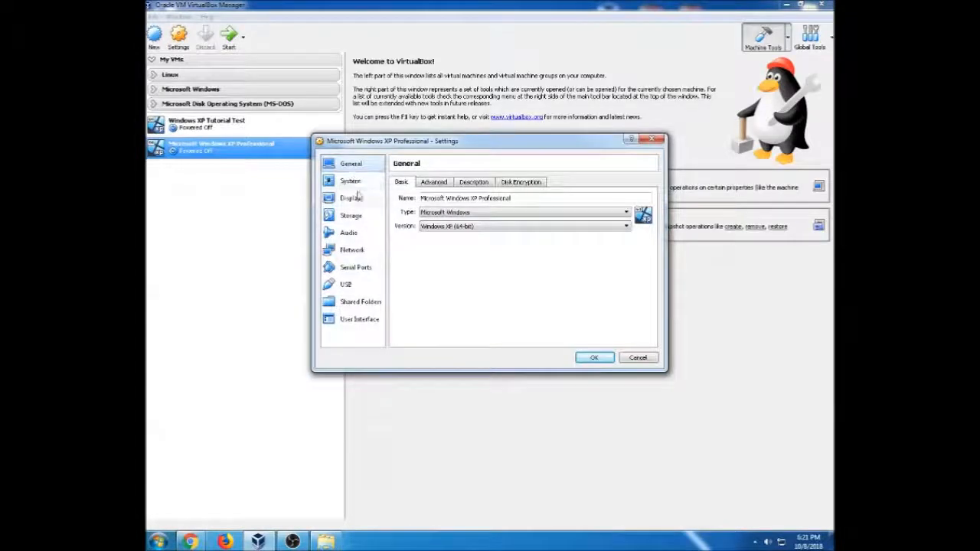
In the machine's storage settings, open the virtual optical disk file chooser for the empty IDE optical drive
{"action": "left_click", "coordinate": [351, 215]}
{"action": "left_click", "coordinate": [422, 222]}
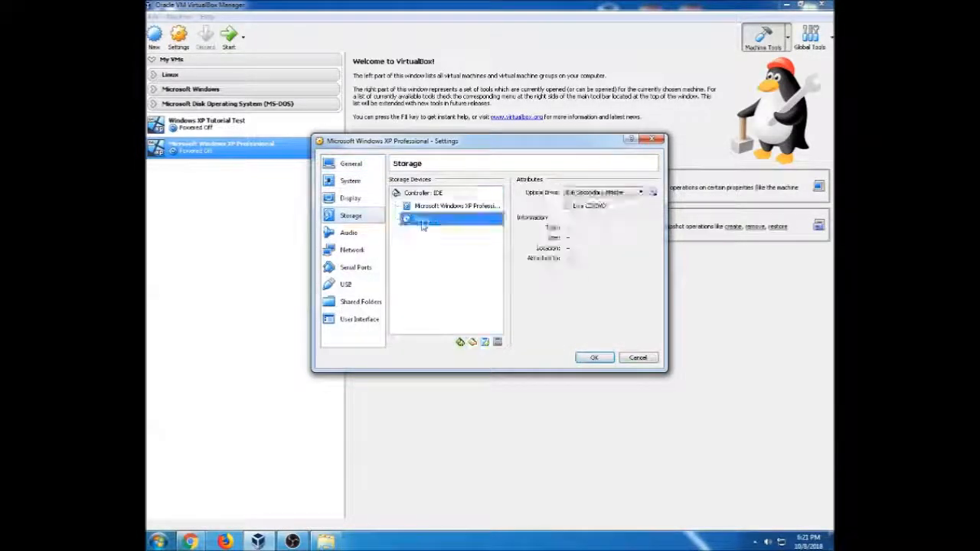
{"action": "left_click", "coordinate": [652, 193]}
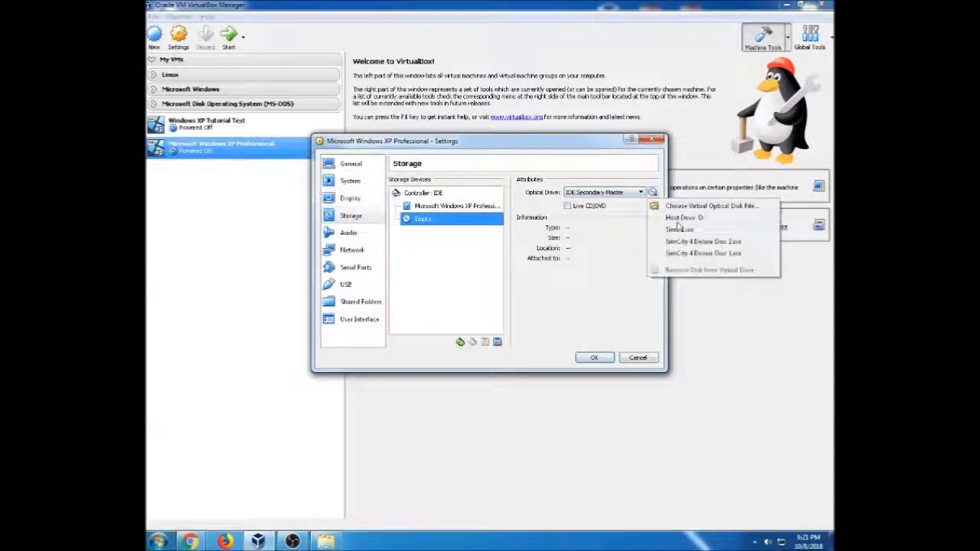
{"action": "left_click", "coordinate": [674, 205]}
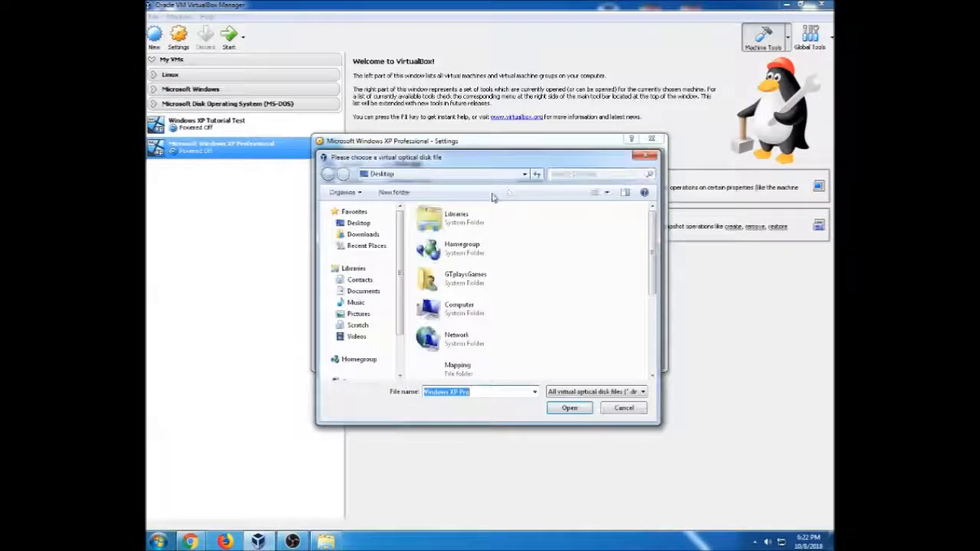
Attach Windows XP Professional.iso from New folder (2) on the Desktop to the optical drive and save the machine's settings
{"action": "left_click_drag", "start_coordinate": [655, 251], "coordinate": [651, 329]}
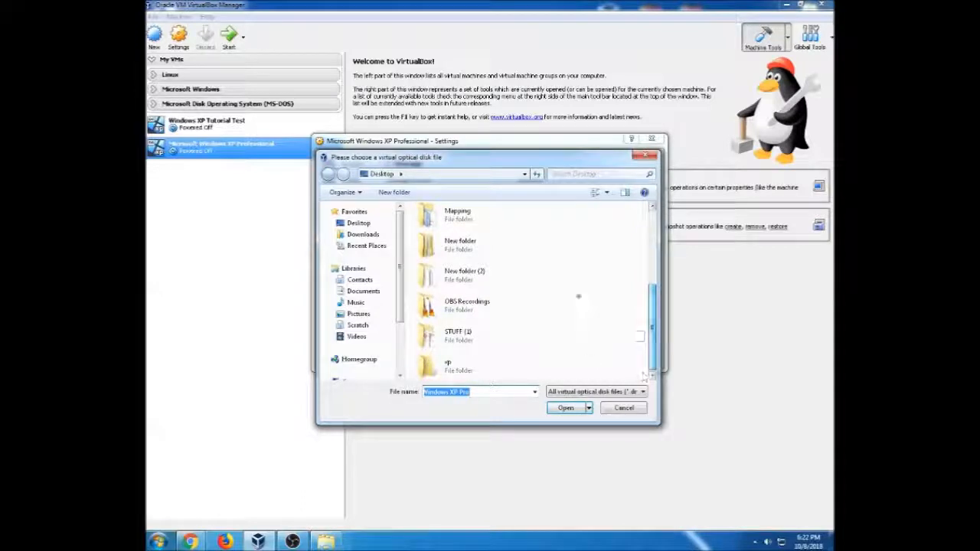
{"action": "left_click", "coordinate": [537, 272]}
{"action": "left_click", "coordinate": [476, 270]}
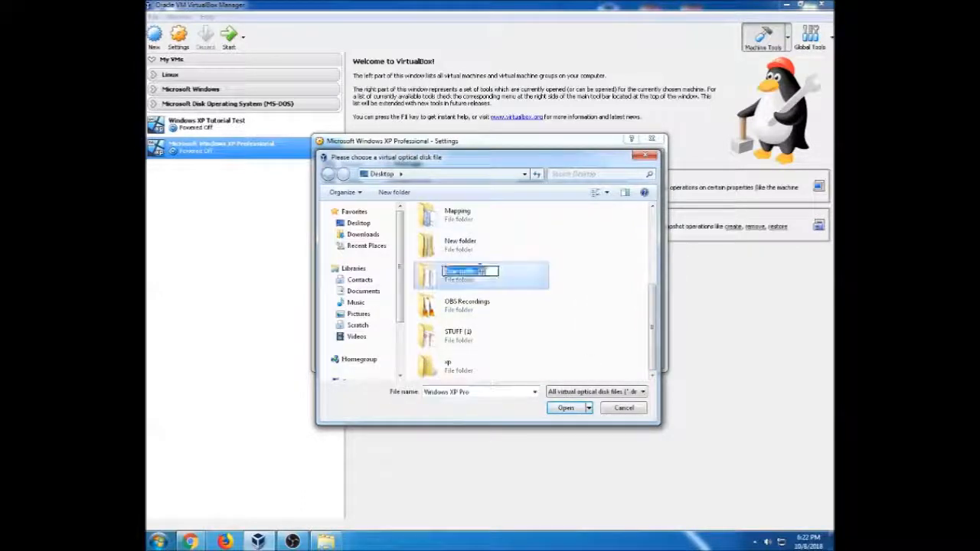
{"action": "left_click", "coordinate": [503, 280]}
{"action": "right_click", "coordinate": [504, 280]}
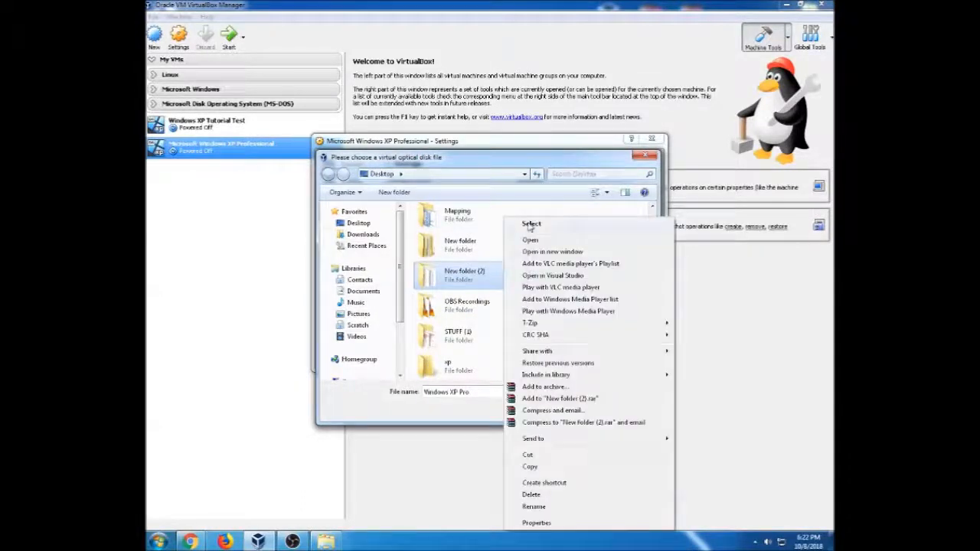
{"action": "left_click", "coordinate": [530, 225]}
{"action": "left_click", "coordinate": [451, 245]}
{"action": "left_click", "coordinate": [564, 407]}
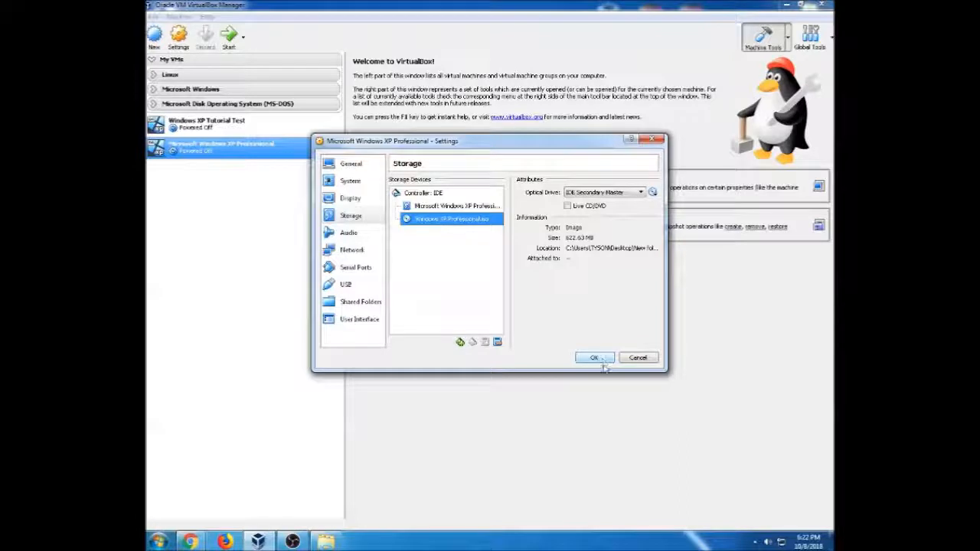
{"action": "left_click", "coordinate": [607, 359]}
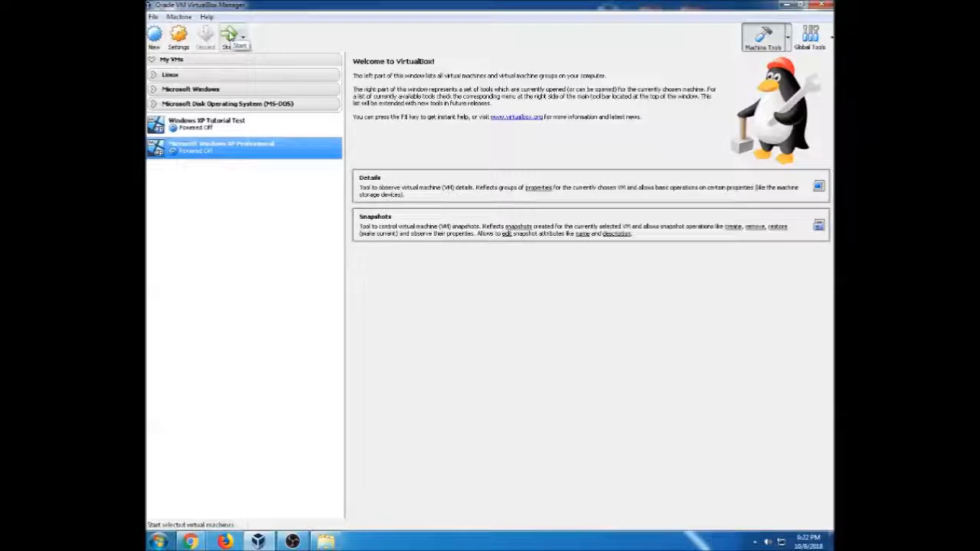
Start the Microsoft Windows XP Professional machine in a maximized window and install Windows XP on the unpartitioned space
{"action": "left_click", "coordinate": [230, 35]}
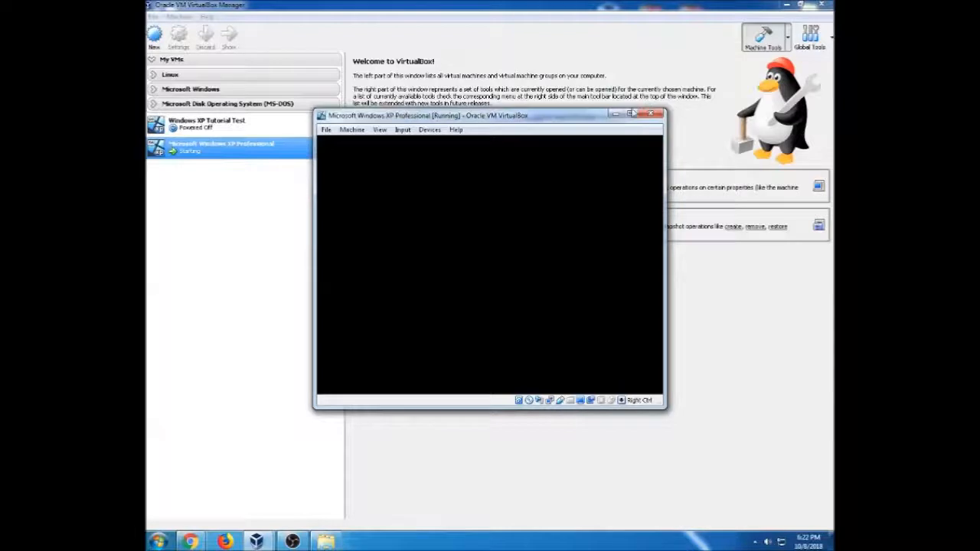
{"action": "left_click", "coordinate": [630, 113]}
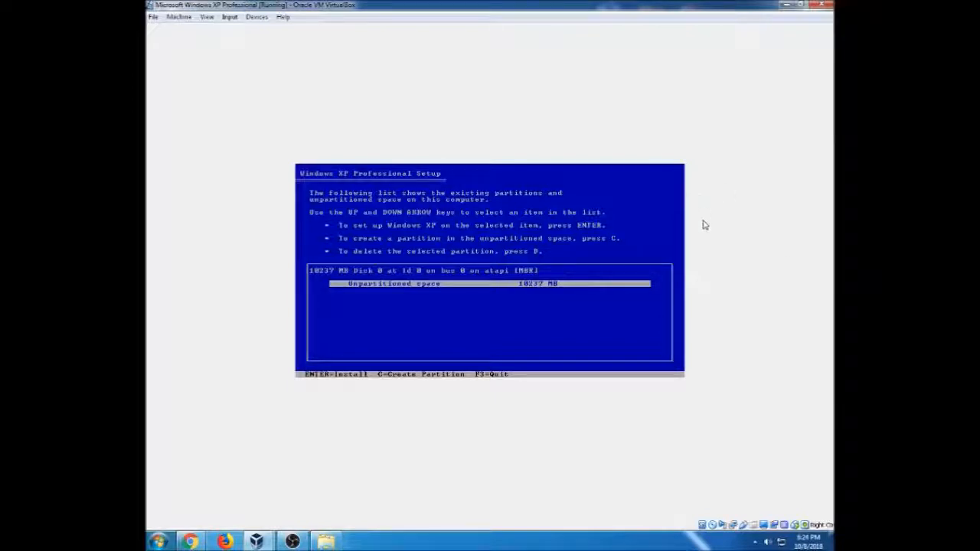
{"action": "key", "text": "Return"}
{"action": "key", "text": "Return"}
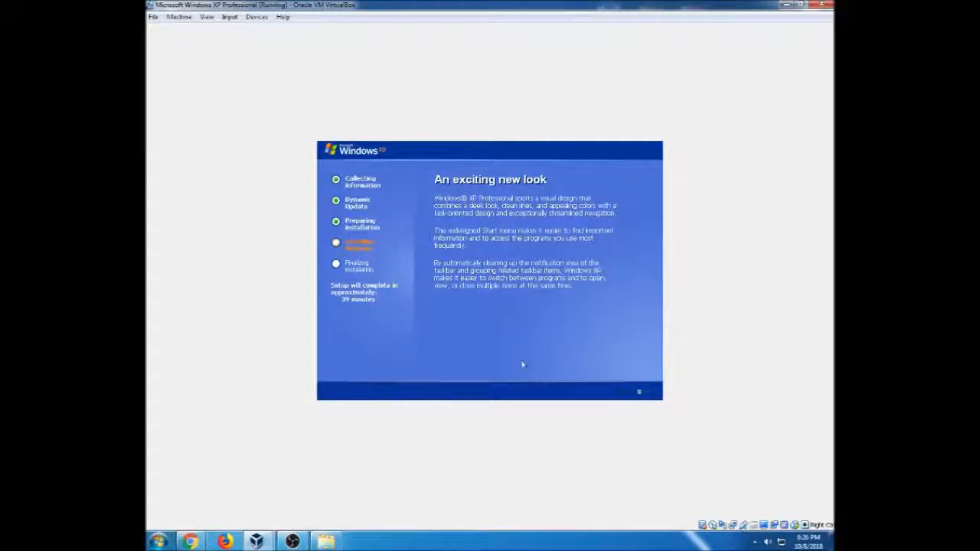
{"action": "mouse_move", "coordinate": [293, 542]}
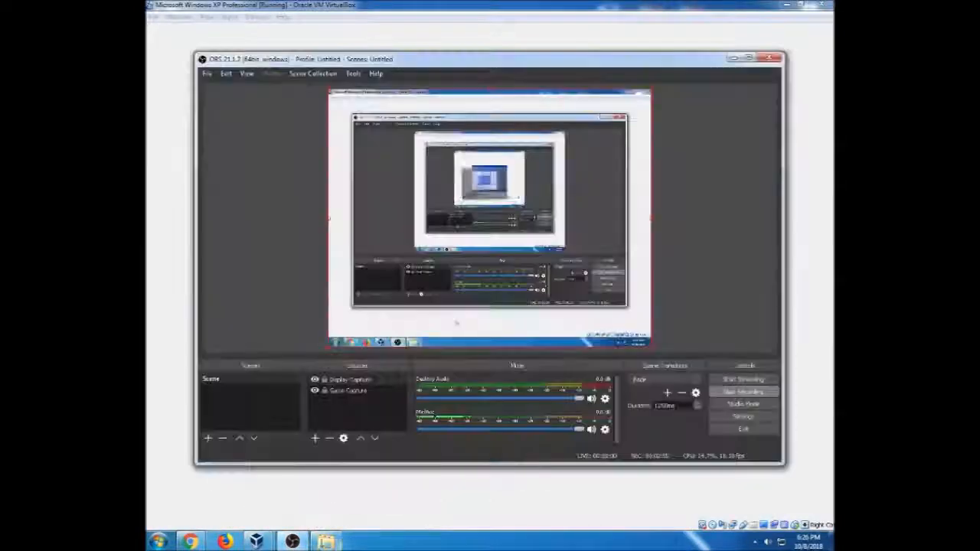
{"action": "left_click", "coordinate": [758, 394]}
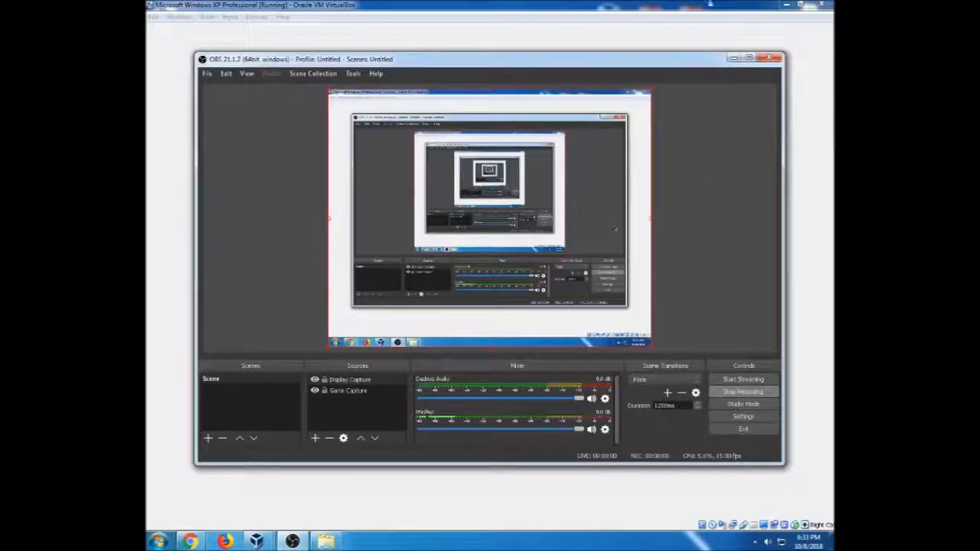
{"action": "left_click", "coordinate": [733, 58]}
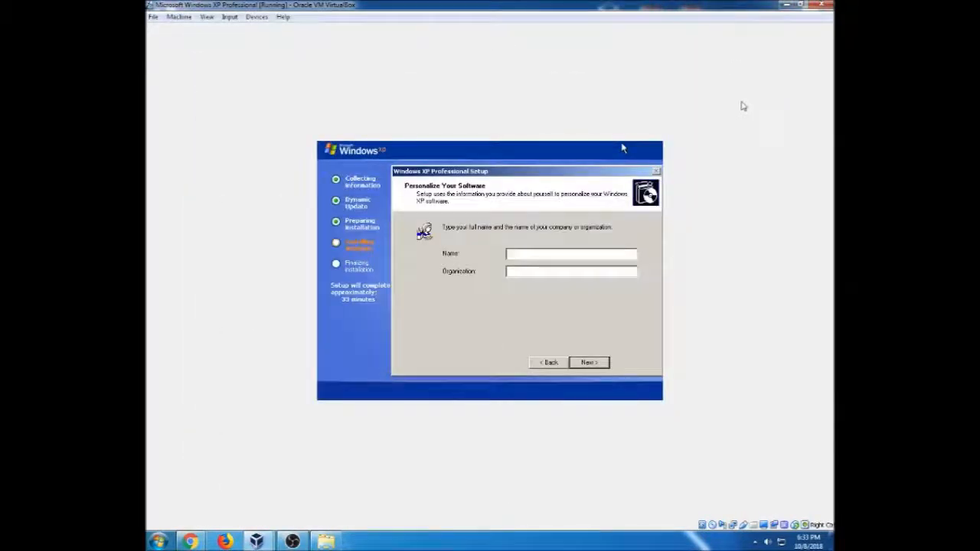
{"action": "left_click", "coordinate": [348, 525]}
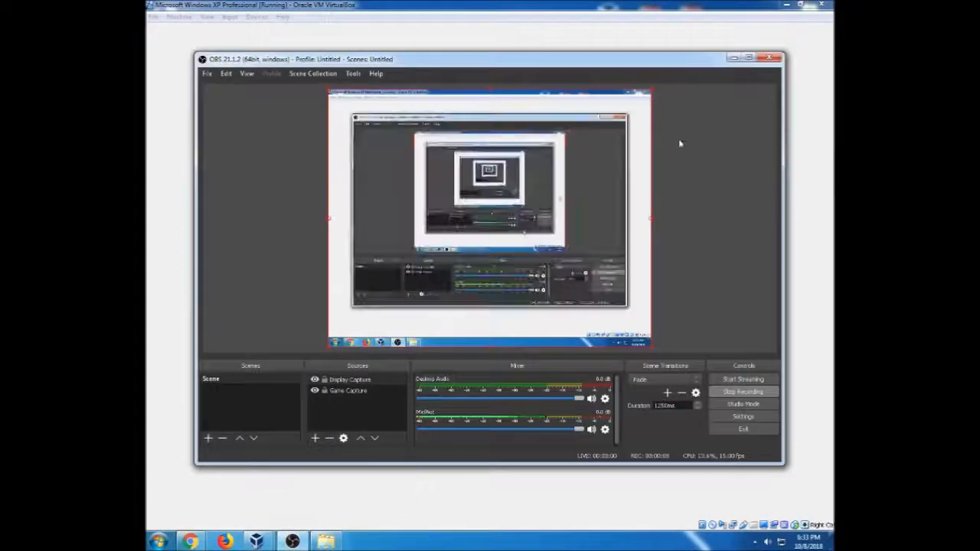
{"action": "left_click", "coordinate": [733, 58]}
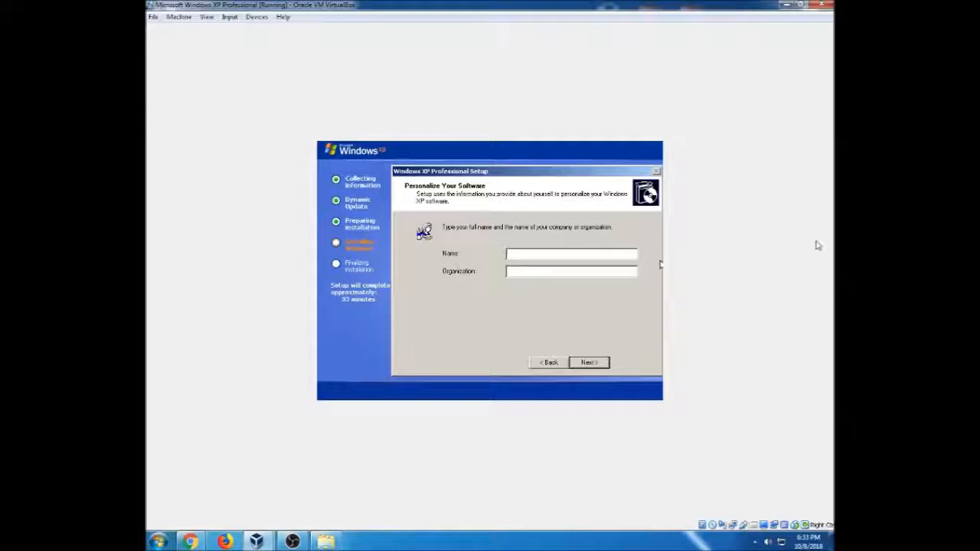
Personalize the Windows XP setup with the owner's name and YouTube as the organization, and continue
{"action": "type", "text": "playsGames"}
{"action": "left_click", "coordinate": [544, 272]}
{"action": "type", "text": "YouTube"}
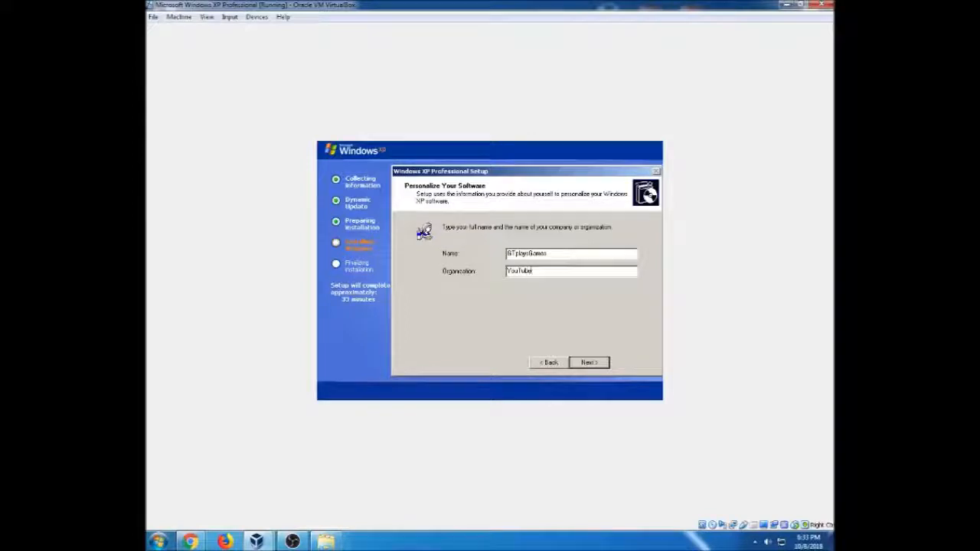
{"action": "left_click", "coordinate": [588, 362]}
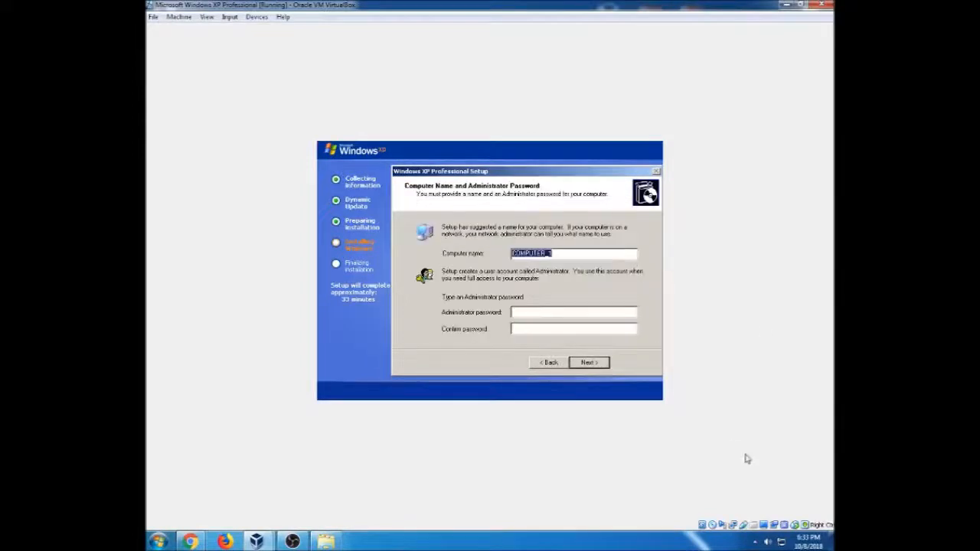
Set the computer name to VMTUT-1, enter and confirm the Administrator password, and continue to the date and time settings
{"action": "key", "text": "BackSpace"}
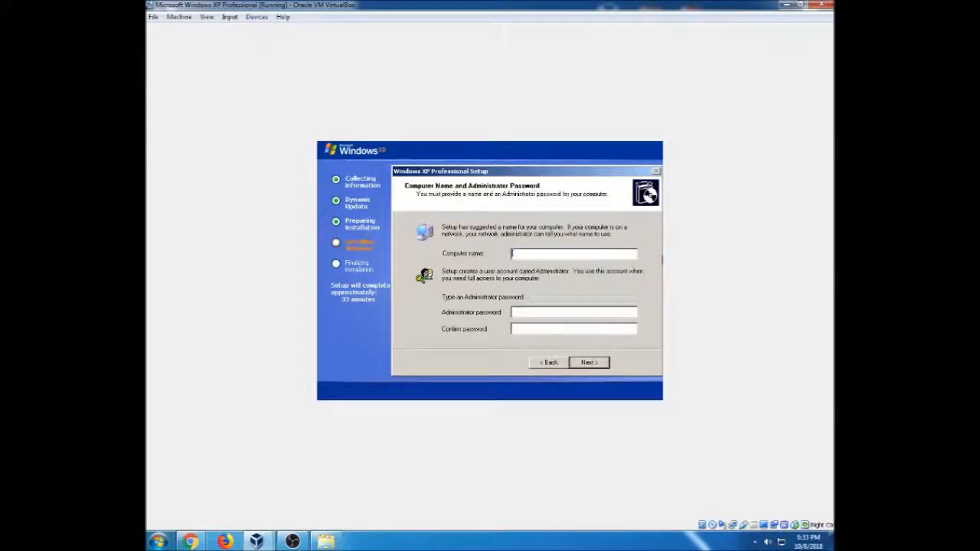
{"action": "type", "text": "M"}
{"action": "type", "text": "***"}
{"action": "left_click", "coordinate": [541, 327]}
{"action": "type", "text": "***"}
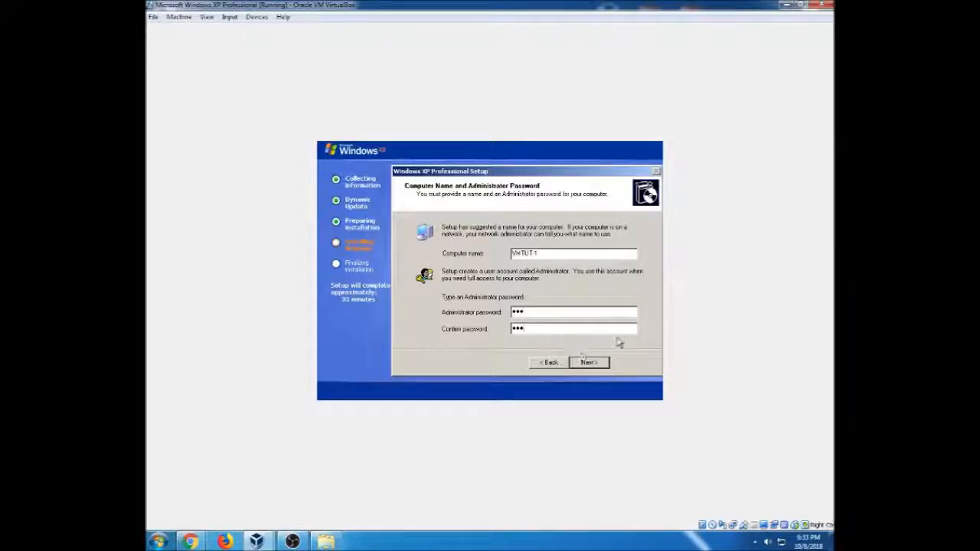
{"action": "left_click", "coordinate": [587, 362]}
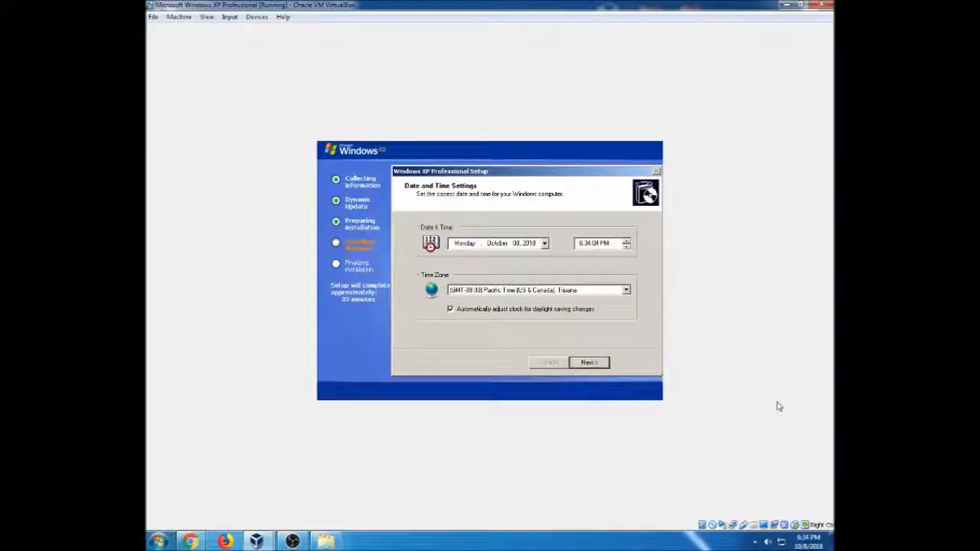
Set the time zone to (GMT-05:00) Eastern Time (US & Canada) and continue with the installation
{"action": "left_click", "coordinate": [626, 290]}
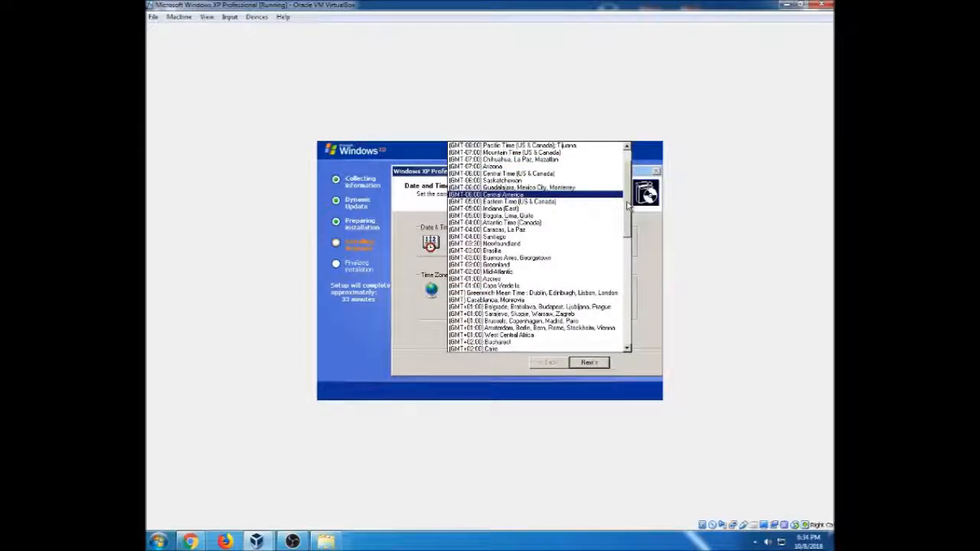
{"action": "scroll", "coordinate": [626, 205], "scroll_direction": "down", "scroll_amount": 1}
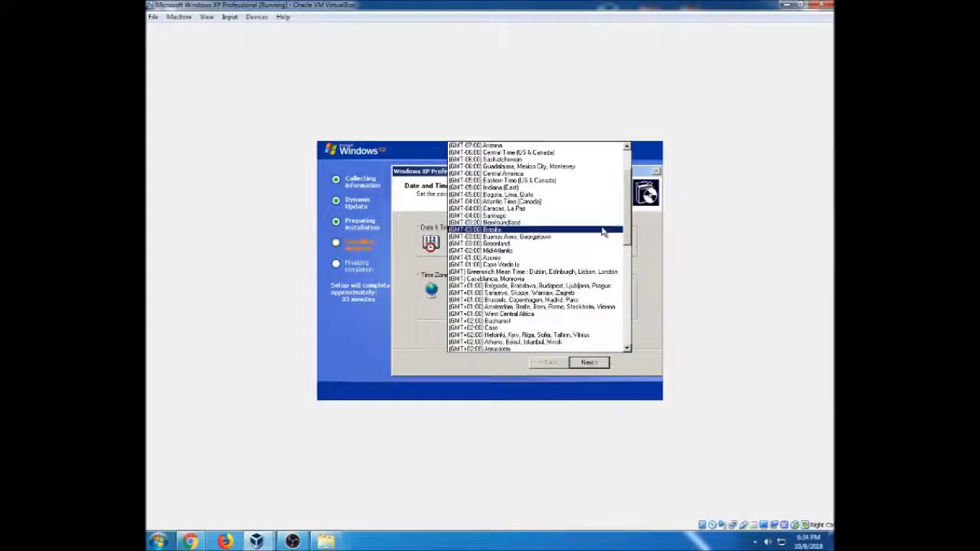
{"action": "scroll", "coordinate": [604, 230], "scroll_direction": "down", "scroll_amount": 2}
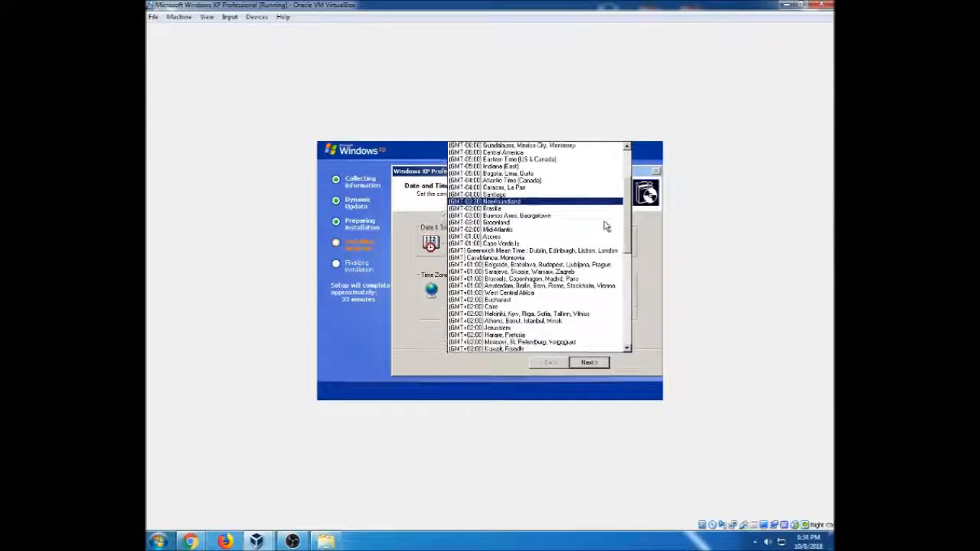
{"action": "scroll", "coordinate": [604, 226], "scroll_direction": "up", "scroll_amount": 5}
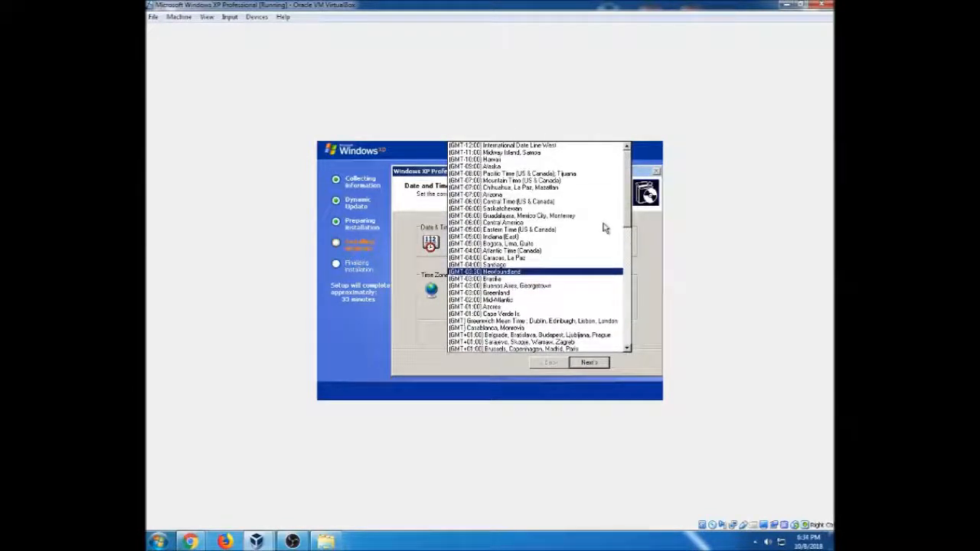
{"action": "left_click", "coordinate": [555, 230]}
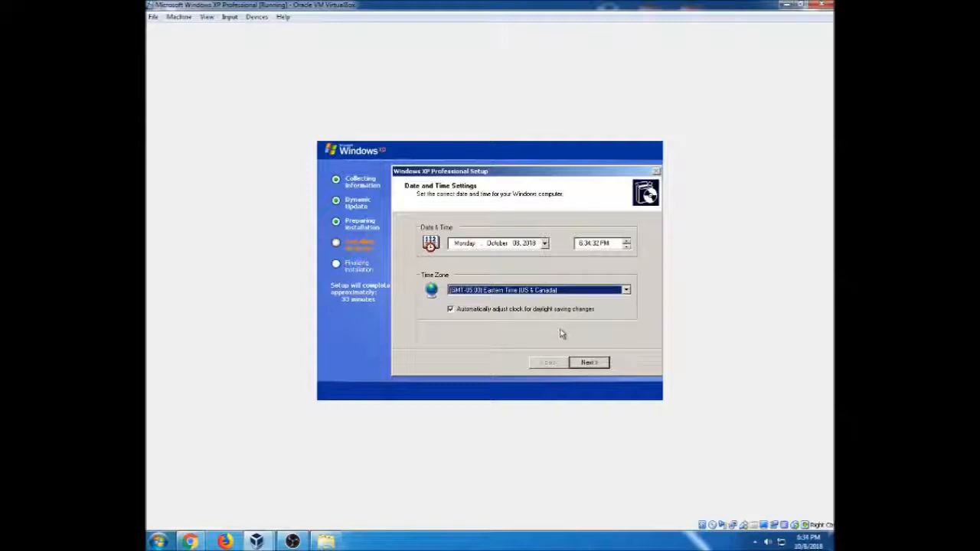
{"action": "left_click", "coordinate": [583, 363]}
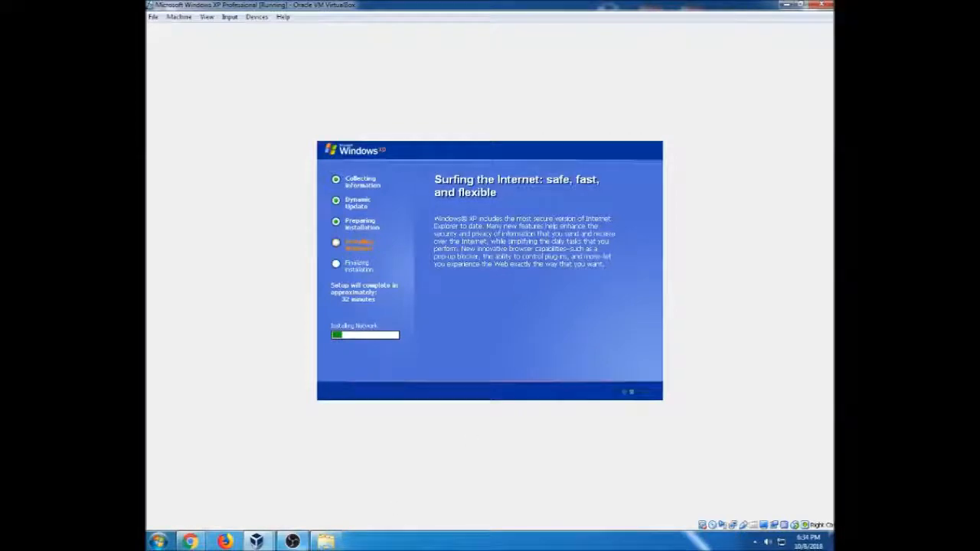
{"action": "mouse_move", "coordinate": [303, 542]}
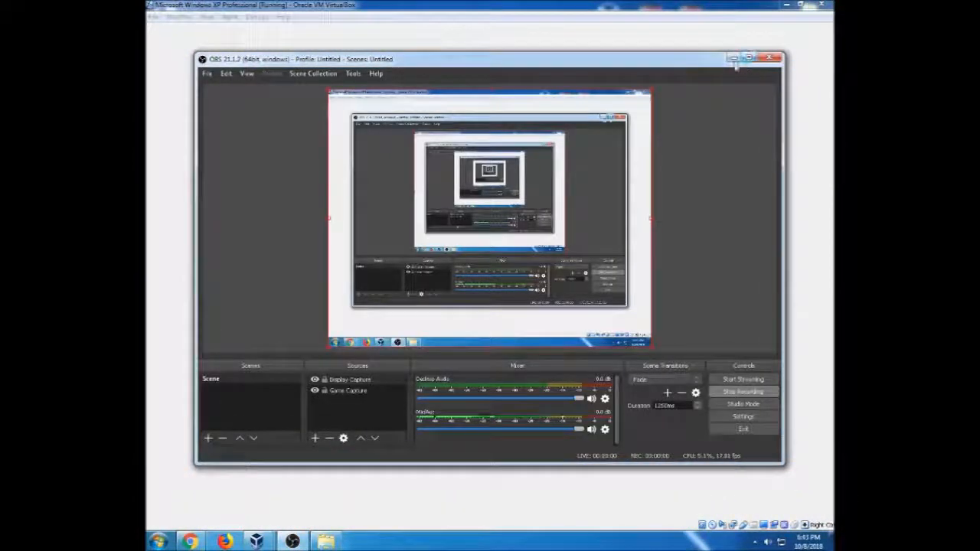
{"action": "left_click", "coordinate": [734, 59]}
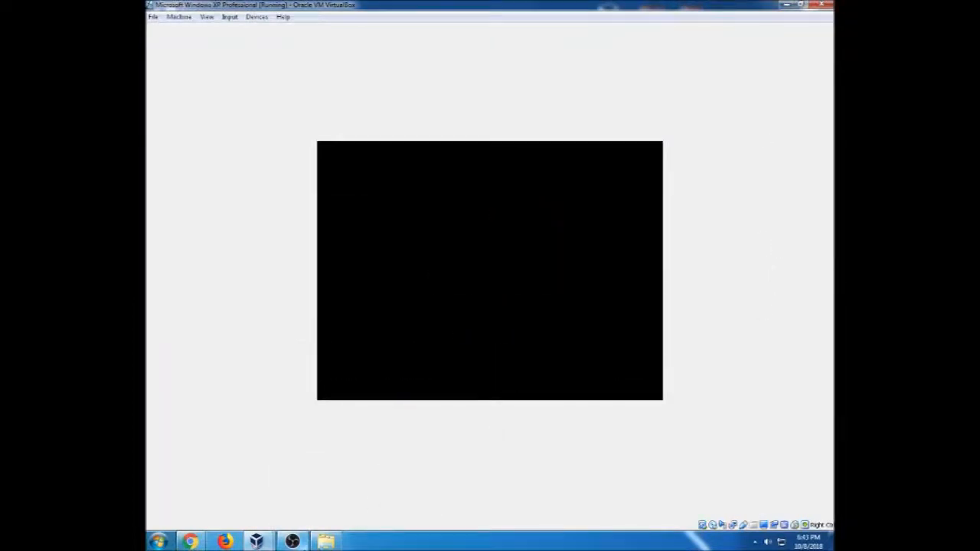
{"action": "left_click", "coordinate": [291, 542]}
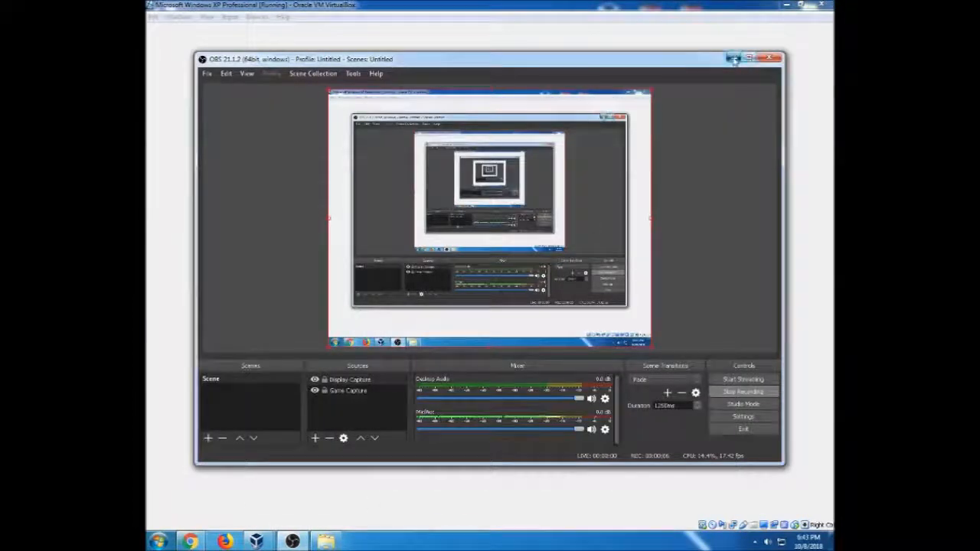
{"action": "left_click", "coordinate": [733, 58]}
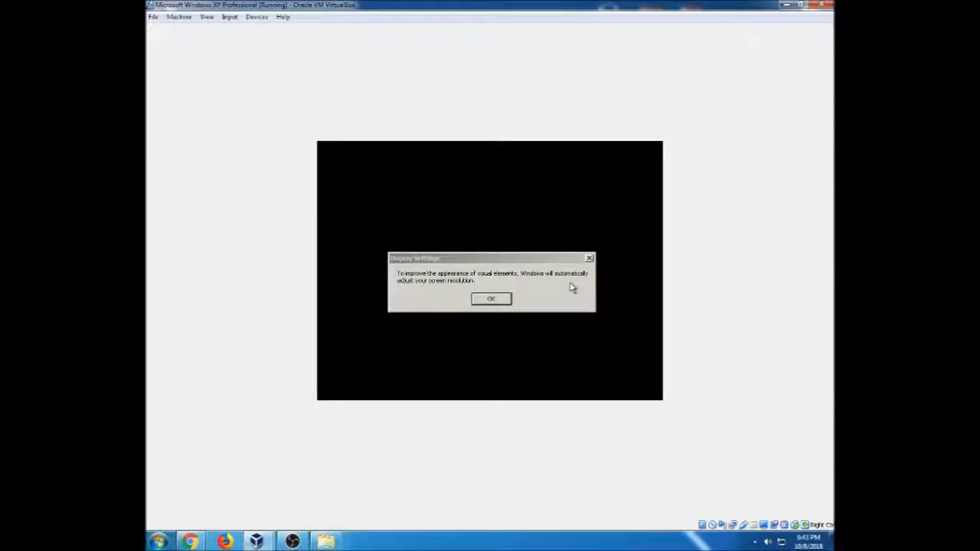
Accept the automatic screen resolution adjustment in Windows XP and keep the new monitor settings
{"action": "left_click", "coordinate": [496, 301]}
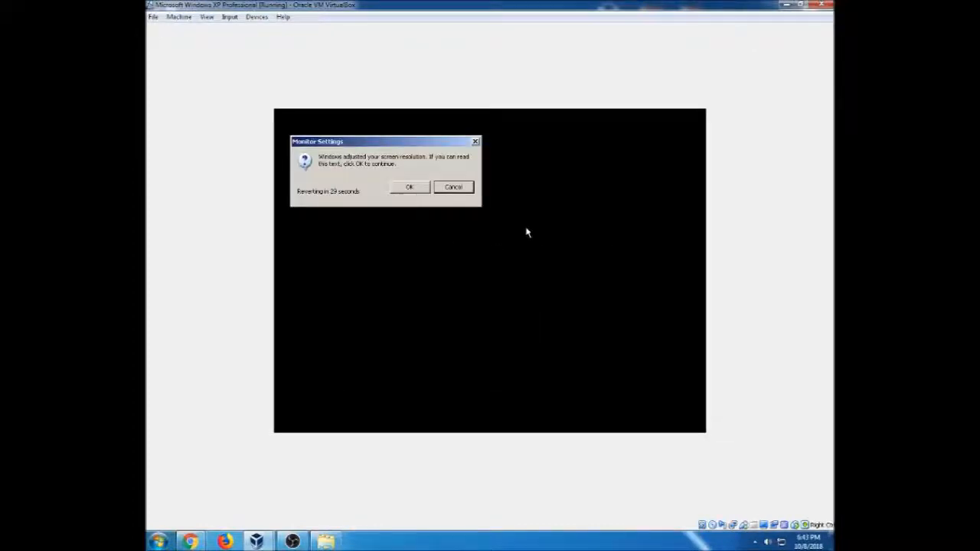
{"action": "left_click", "coordinate": [405, 187]}
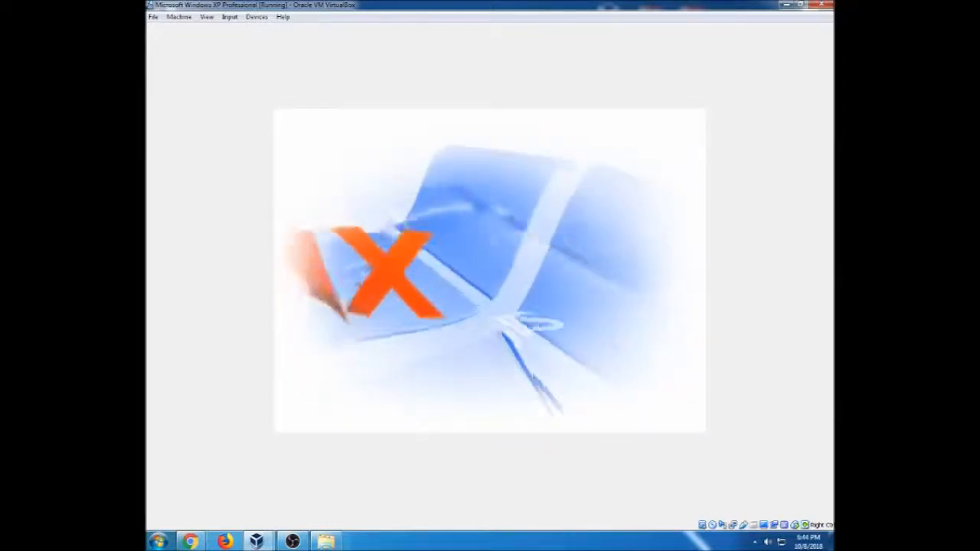
Raise the host computer's sound volume slightly while the Windows XP introduction plays
{"action": "left_click", "coordinate": [770, 544]}
{"action": "left_click_drag", "start_coordinate": [766, 436], "coordinate": [764, 414]}
{"action": "left_click", "coordinate": [624, 320]}
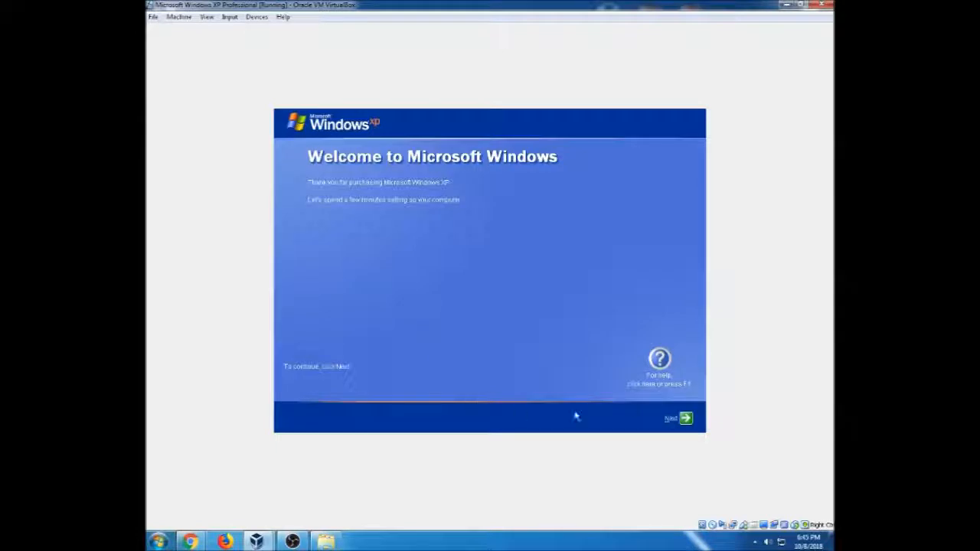
Open the help assistant on the Welcome to Microsoft Windows page
{"action": "left_click", "coordinate": [661, 360]}
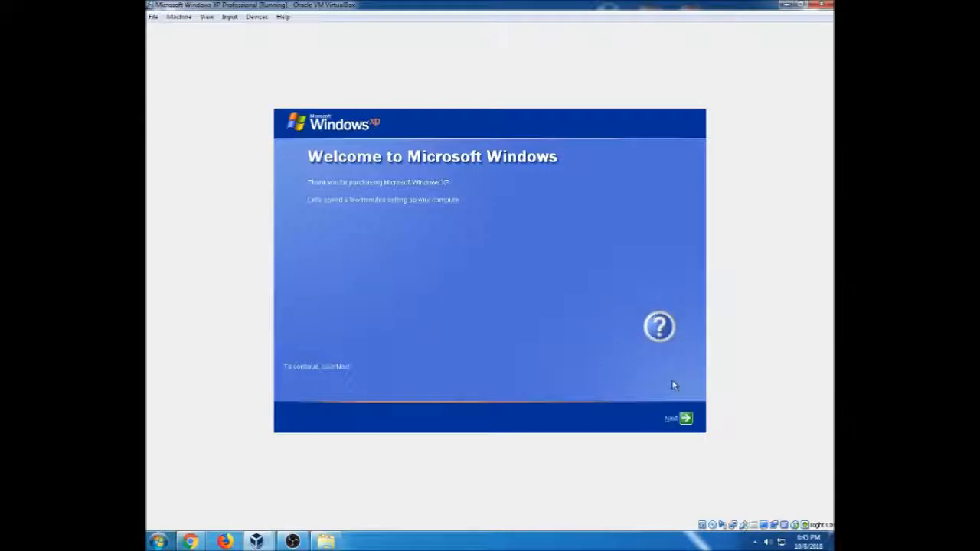
Dismiss the help assistant's menu and continue past the Welcome to Microsoft Windows page
{"action": "left_click", "coordinate": [530, 338]}
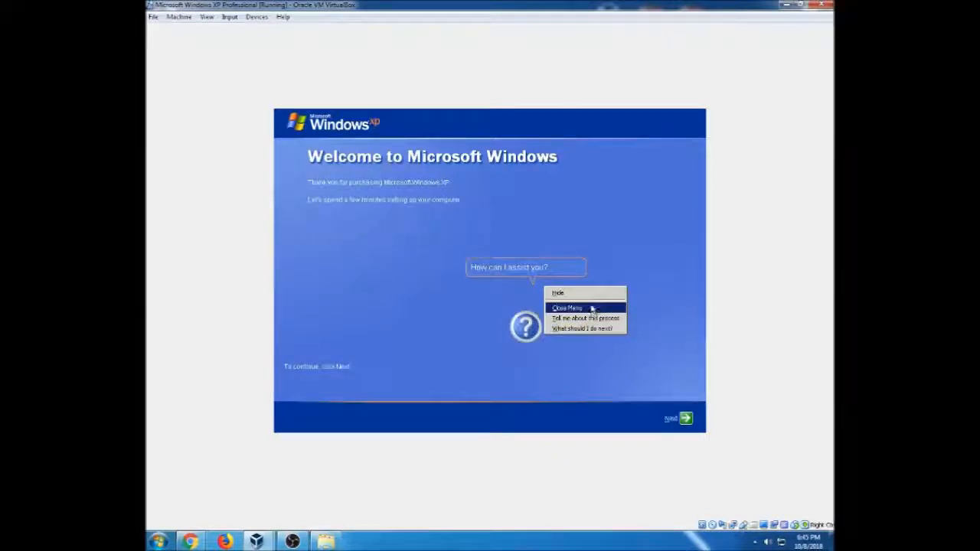
{"action": "left_click", "coordinate": [424, 320]}
{"action": "left_click", "coordinate": [681, 421]}
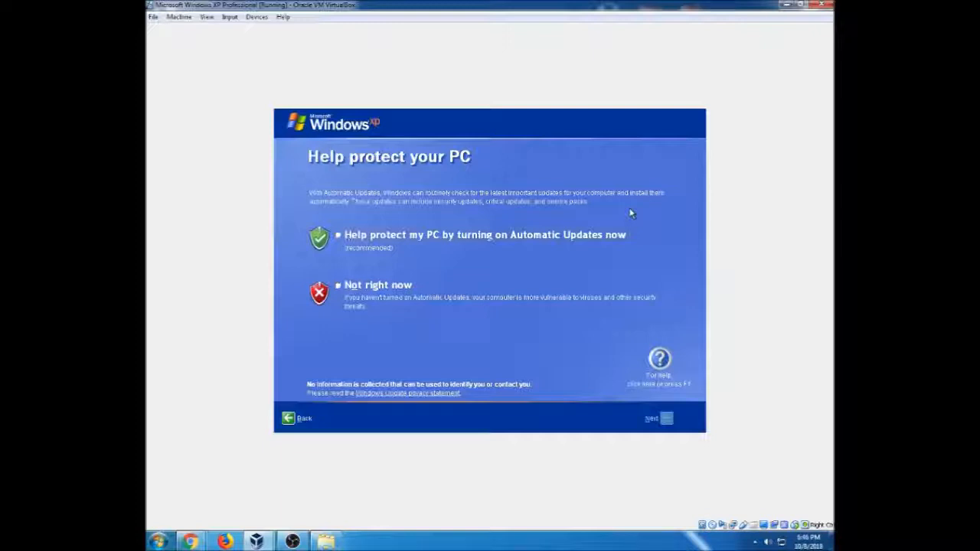
Choose to help protect the PC by turning on Automatic Updates now and continue the setup
{"action": "left_click", "coordinate": [346, 239]}
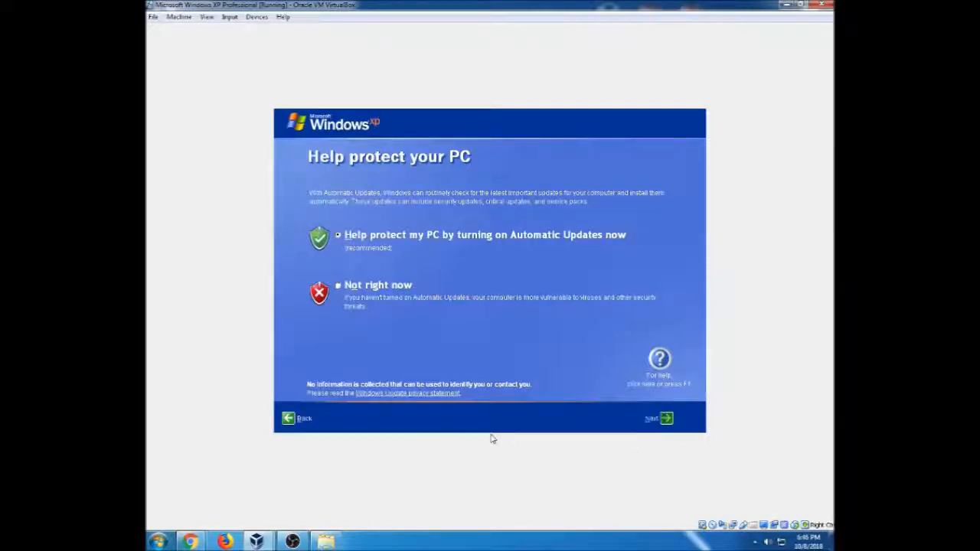
{"action": "left_click", "coordinate": [652, 418]}
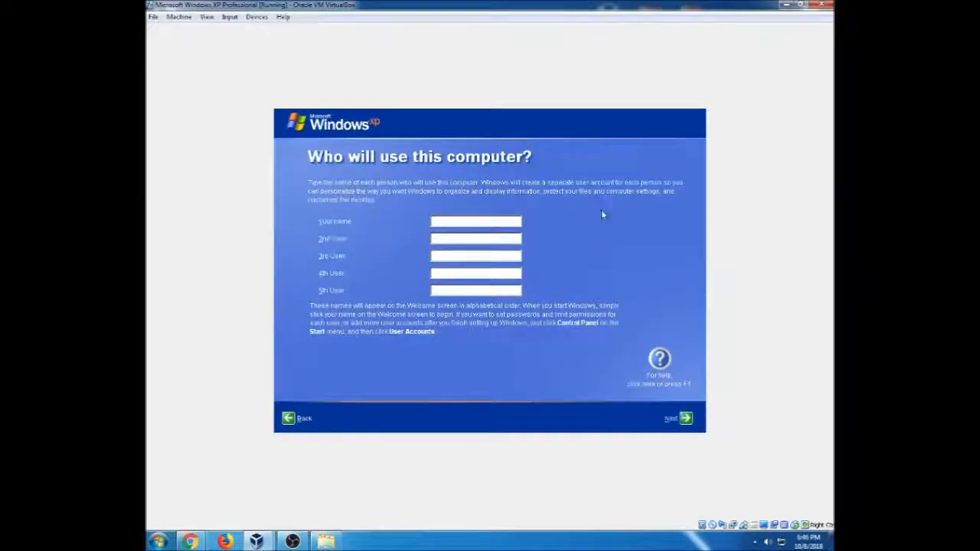
Enter the first user's account name, leave the other user fields empty, and finish the Windows XP setup
{"action": "type", "text": "GTplaysGames"}
{"action": "left_click", "coordinate": [689, 419]}
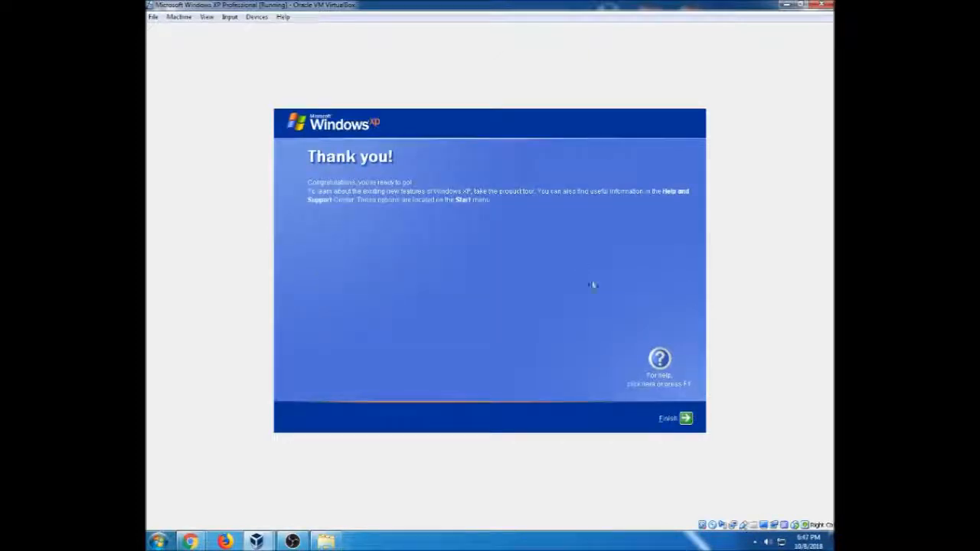
{"action": "left_click", "coordinate": [684, 419]}
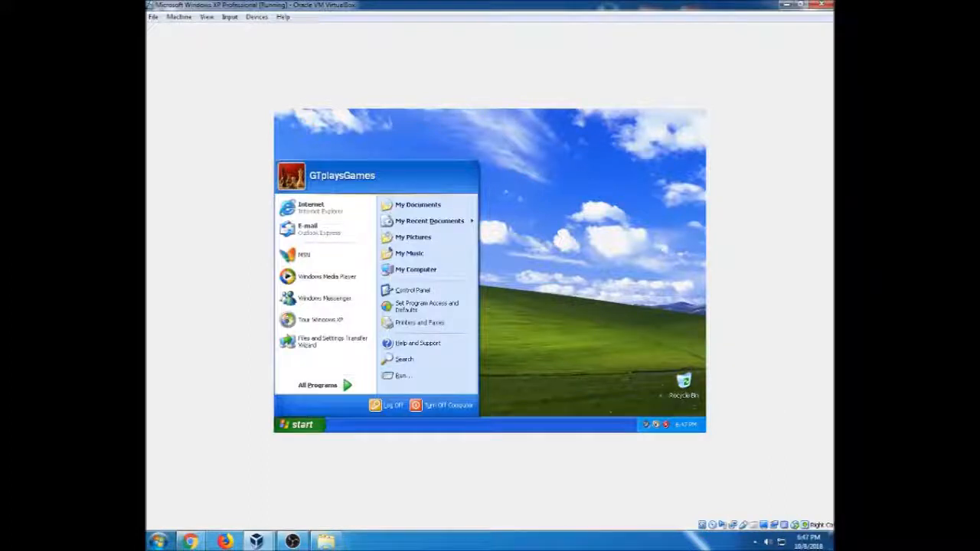
Try opening Internet Explorer, cancel the New Connection Wizard, and dismiss the antivirus warning balloon
{"action": "left_click", "coordinate": [288, 211]}
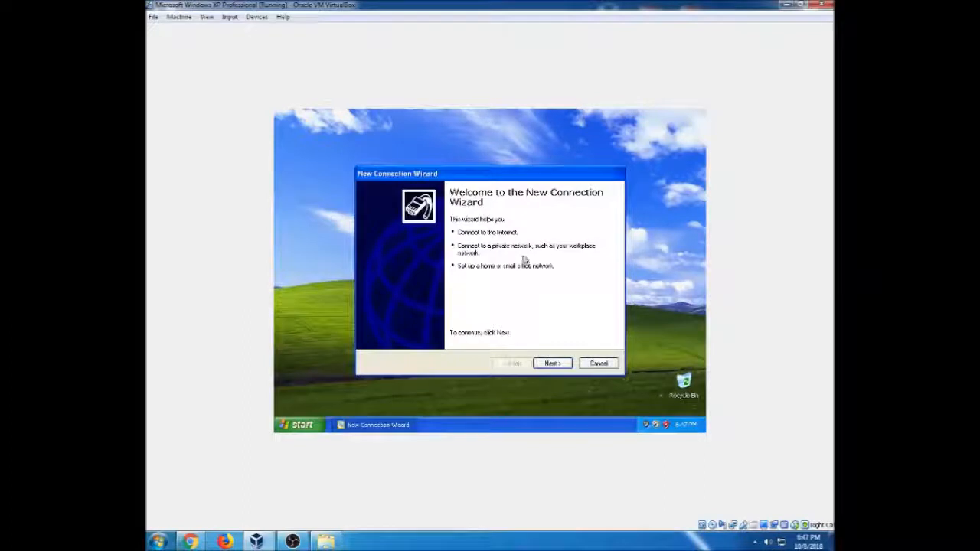
{"action": "left_click", "coordinate": [599, 364]}
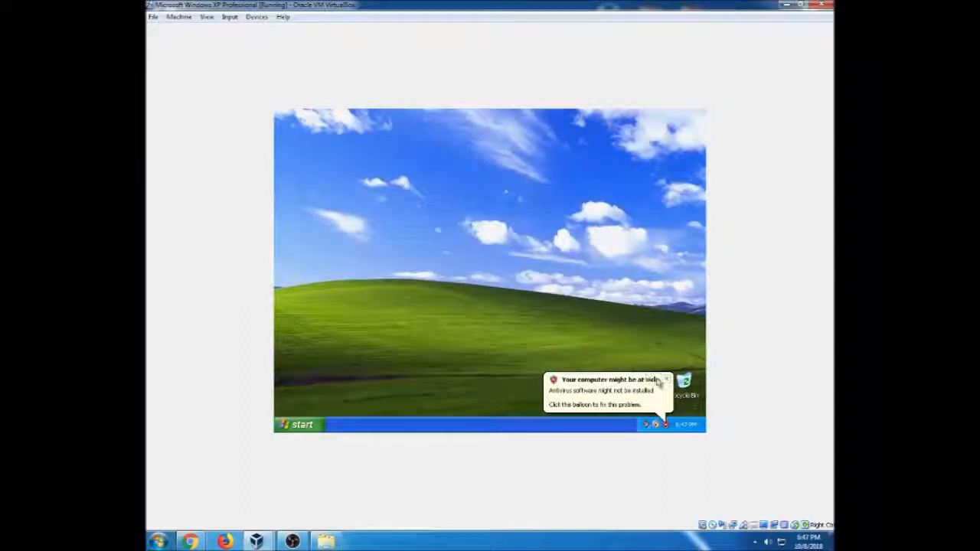
{"action": "left_click", "coordinate": [667, 380]}
Launch MSN, close its Installation Wizard with confirmation, and dismiss the Windows XP tour balloon
{"action": "left_click", "coordinate": [288, 425]}
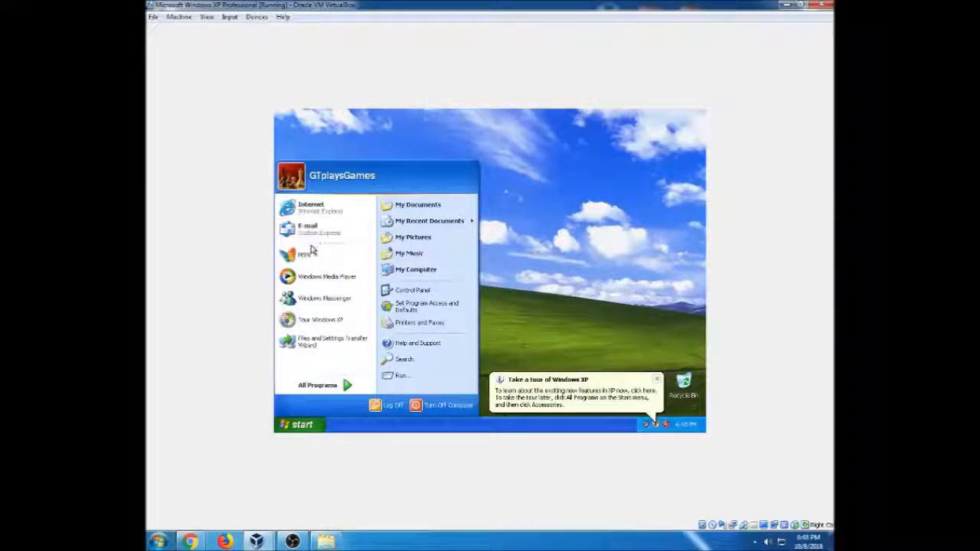
{"action": "left_click", "coordinate": [306, 255]}
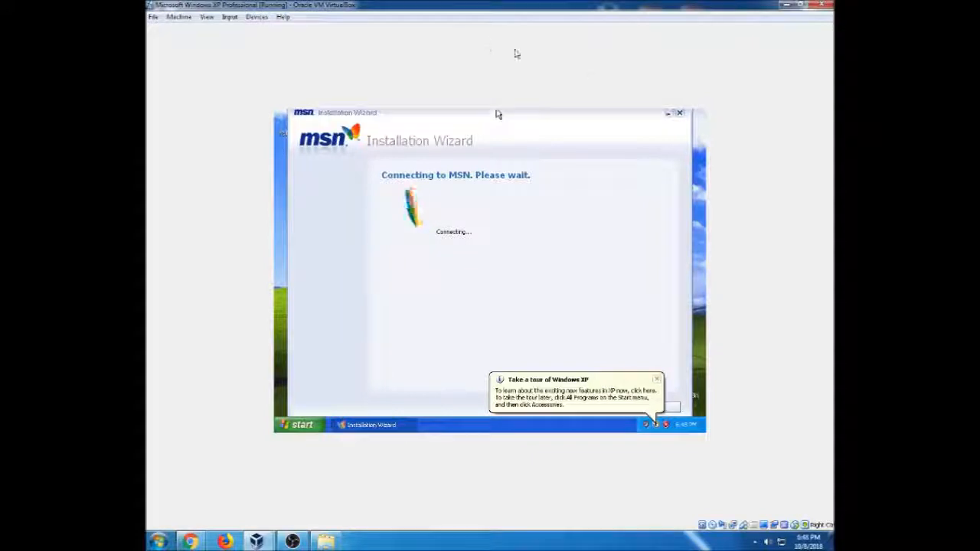
{"action": "left_click", "coordinate": [678, 112]}
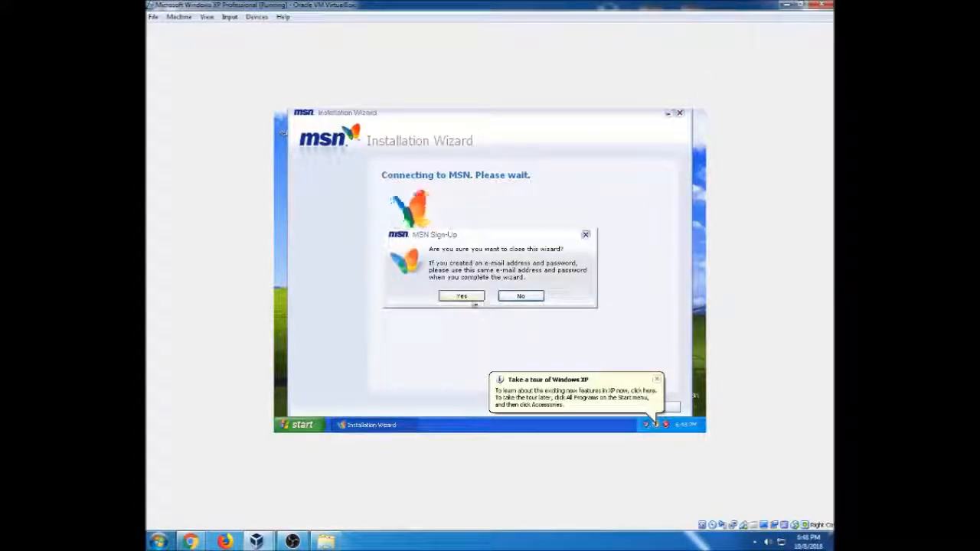
{"action": "left_click", "coordinate": [463, 298]}
{"action": "left_click", "coordinate": [657, 379]}
Look through the installed programs in Windows XP, including the Games group, and return to the desktop
{"action": "left_click", "coordinate": [300, 424]}
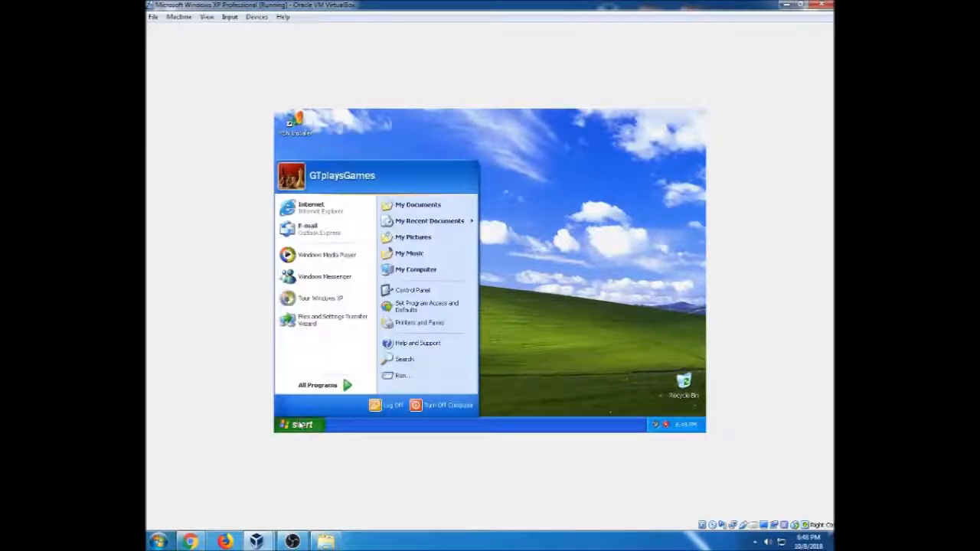
{"action": "left_click", "coordinate": [320, 387]}
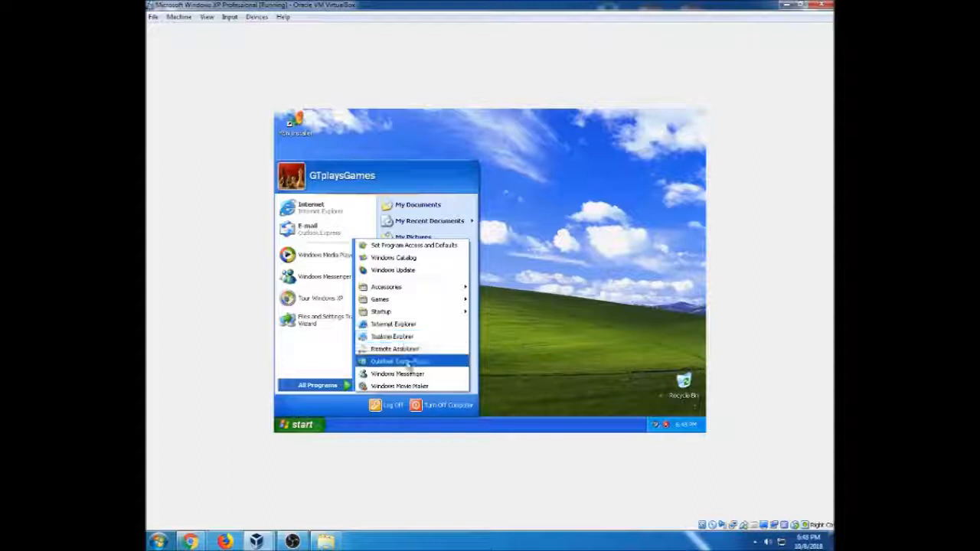
{"action": "mouse_move", "coordinate": [411, 303]}
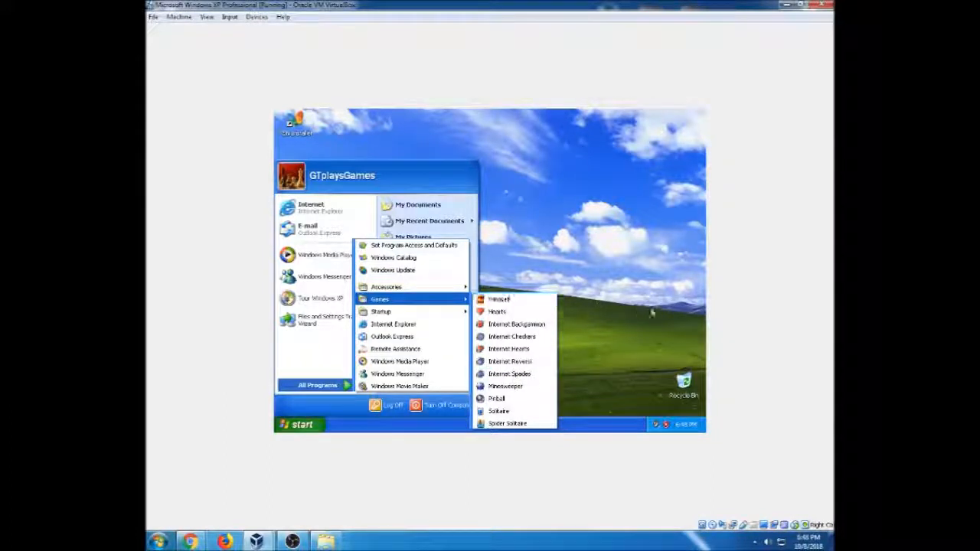
{"action": "left_click", "coordinate": [608, 316]}
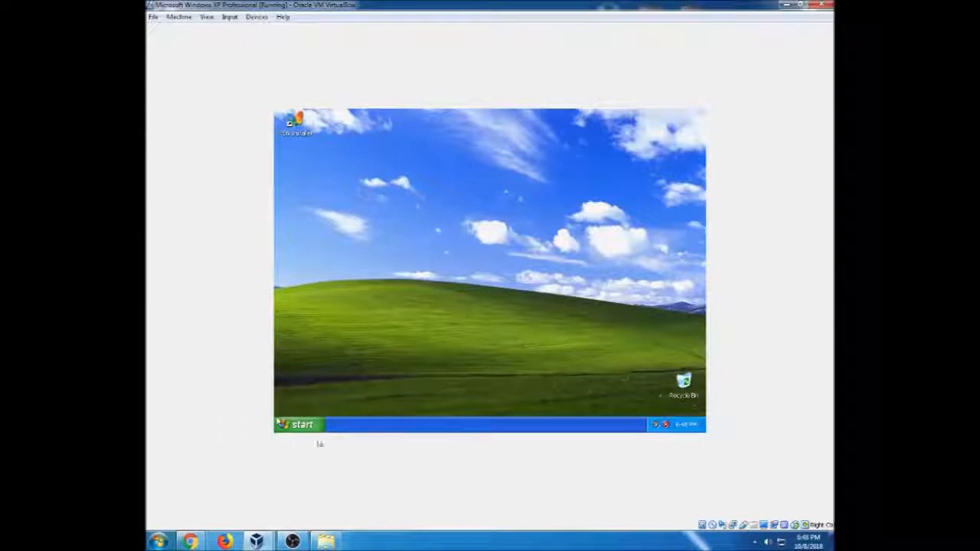
Turn off the Windows XP virtual machine from within the guest system
{"action": "left_click", "coordinate": [322, 426]}
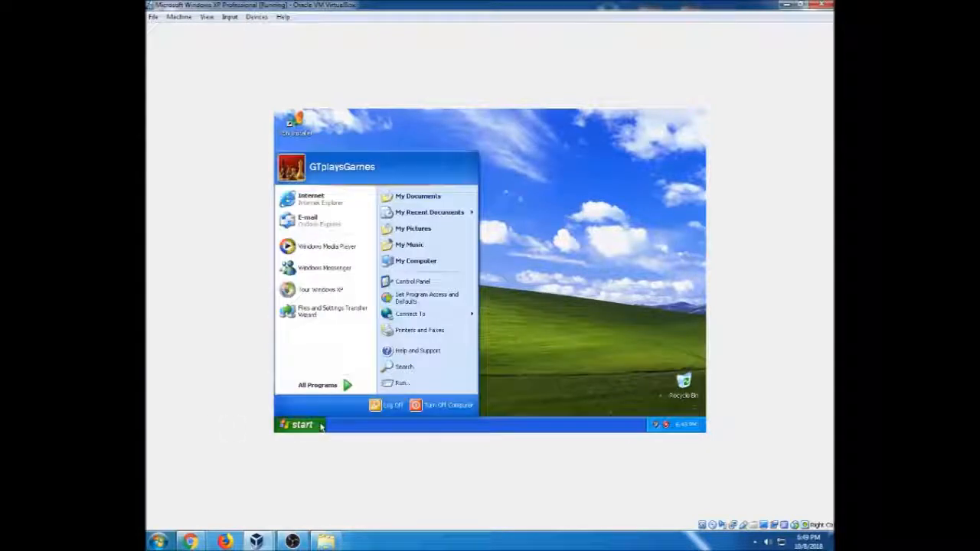
{"action": "left_click", "coordinate": [449, 405]}
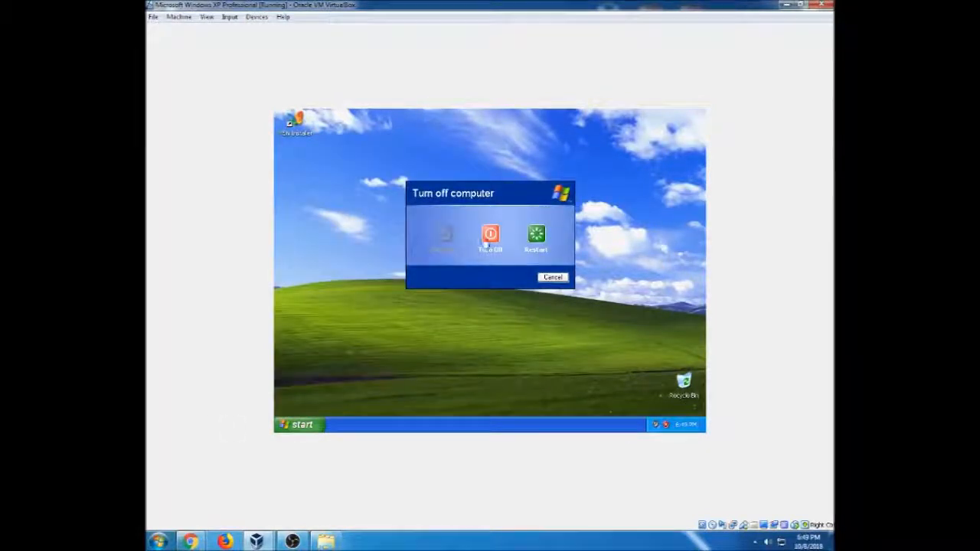
{"action": "left_click", "coordinate": [492, 240]}
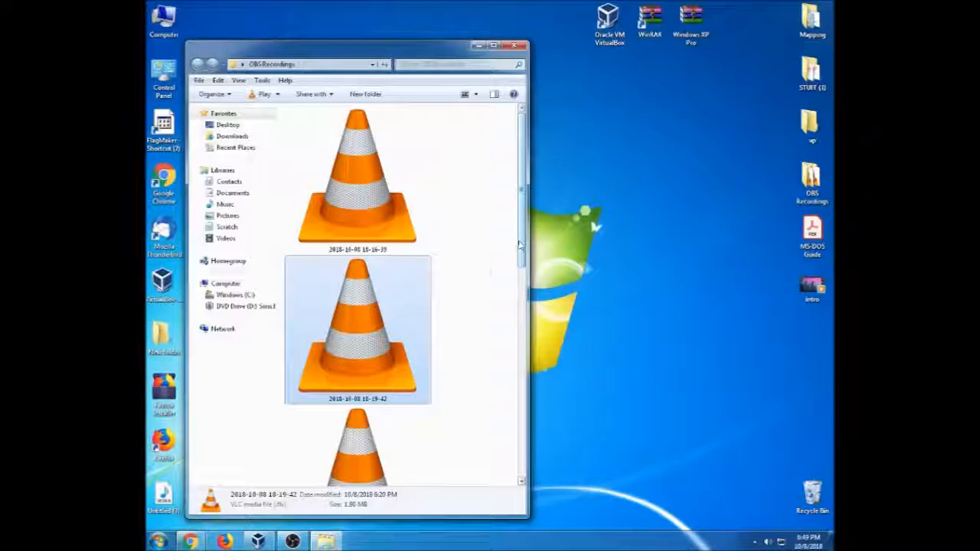
Switch to OBS on the host, and minimize both it and the OBS Recordings folder window
{"action": "left_click", "coordinate": [292, 542]}
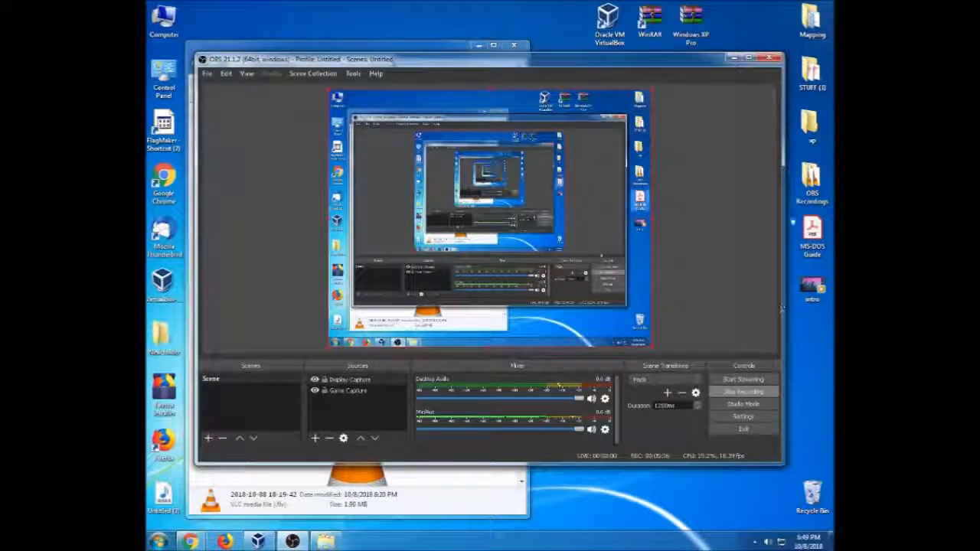
{"action": "left_click", "coordinate": [735, 59]}
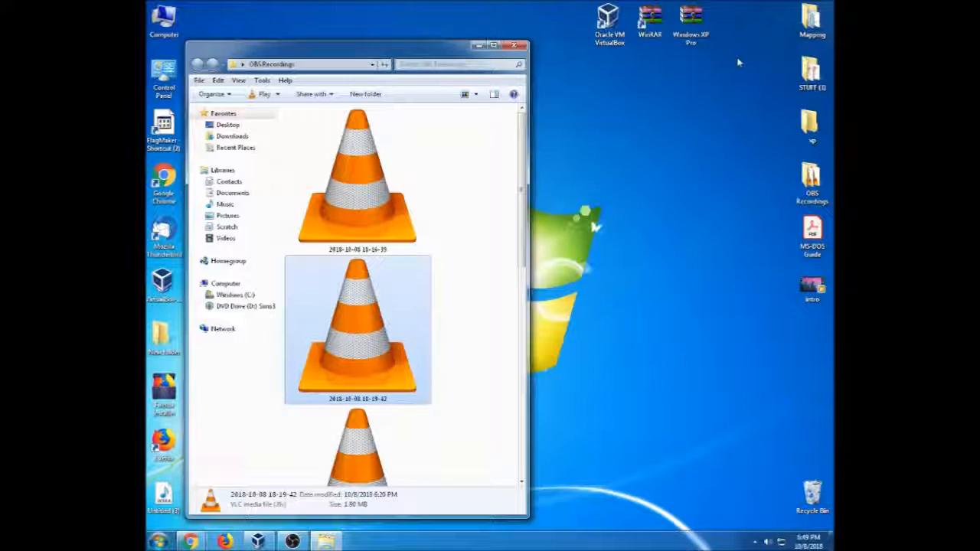
{"action": "left_click", "coordinate": [479, 45]}
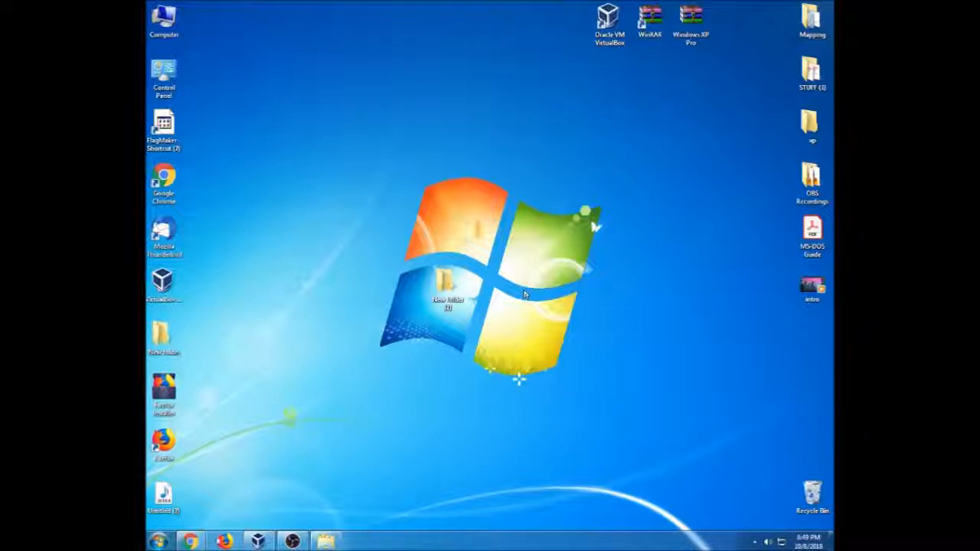
Bring the minimized OBS window back up on the host desktop
{"action": "mouse_move", "coordinate": [295, 544]}
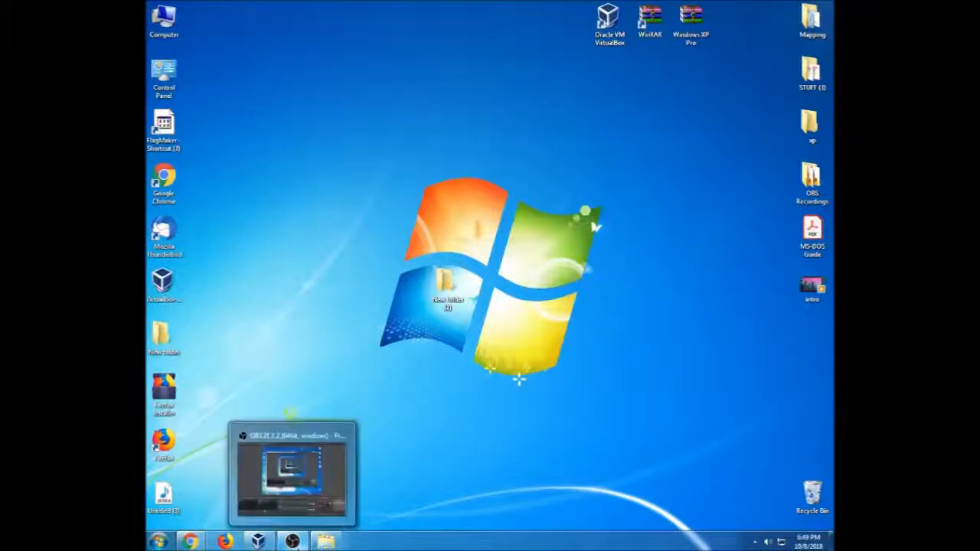
{"action": "left_click", "coordinate": [295, 542]}
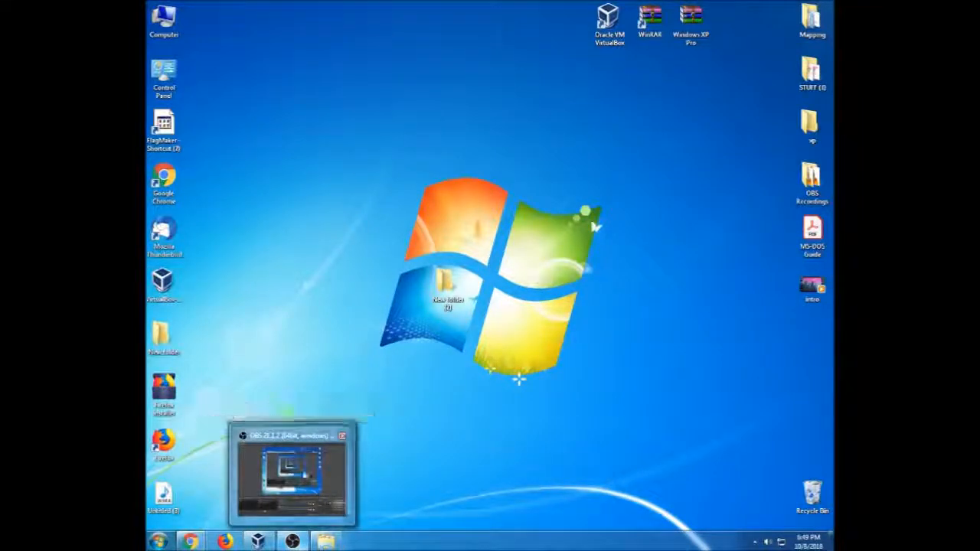